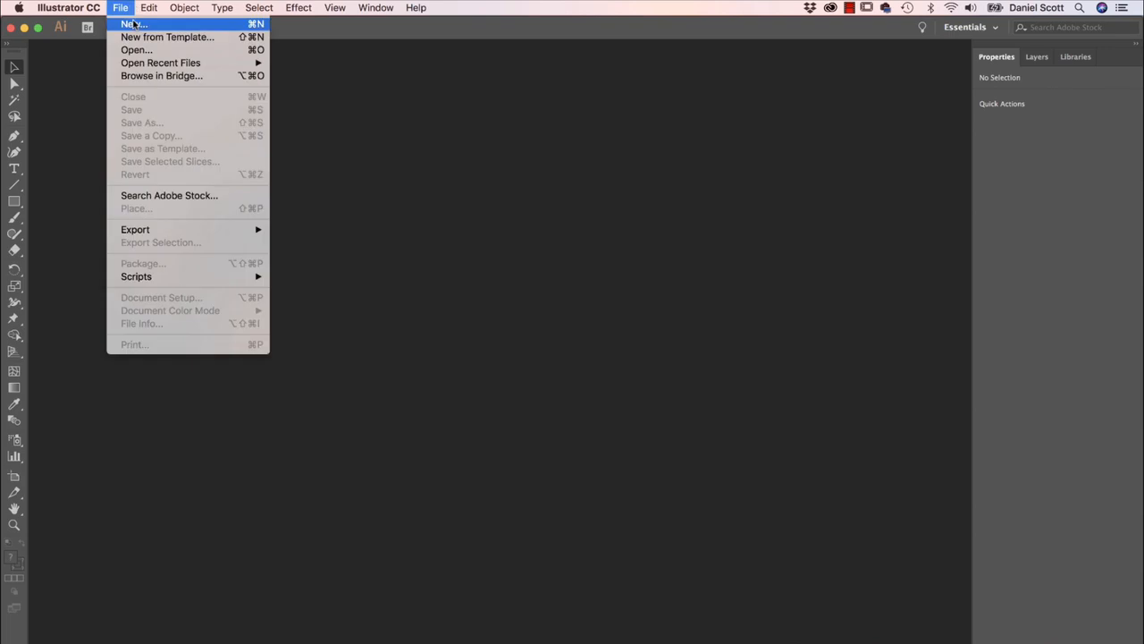
- Create a landscape 792 x 612 pt Letter document and save it as Curature Tool.ai in the Illustrator Class Files folder on the Desktop
click(134, 25)
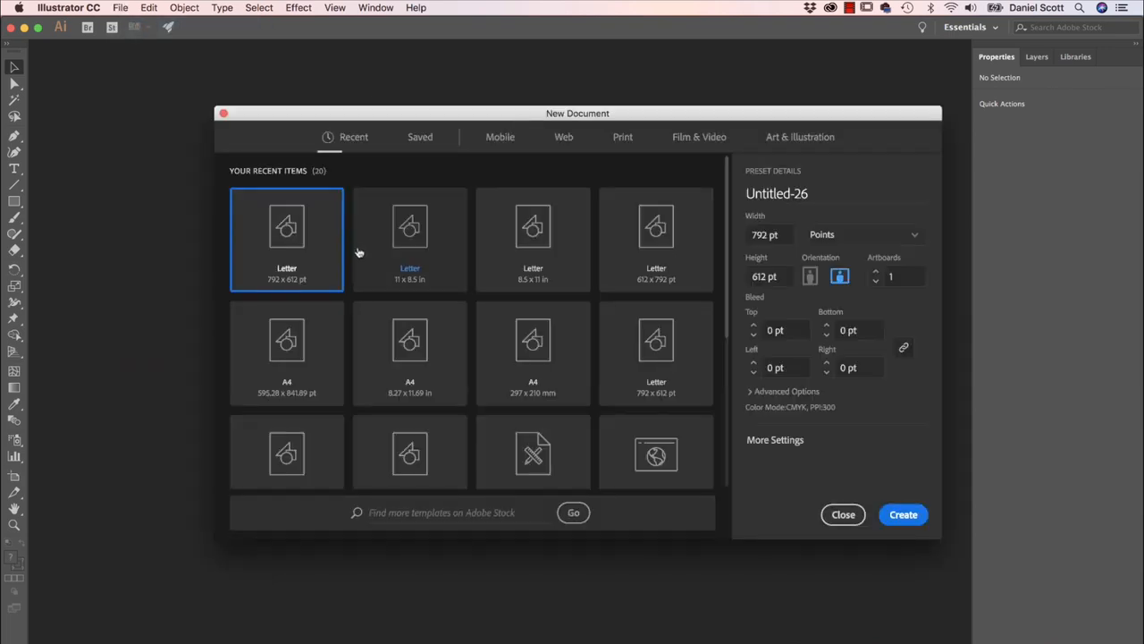
click(903, 515)
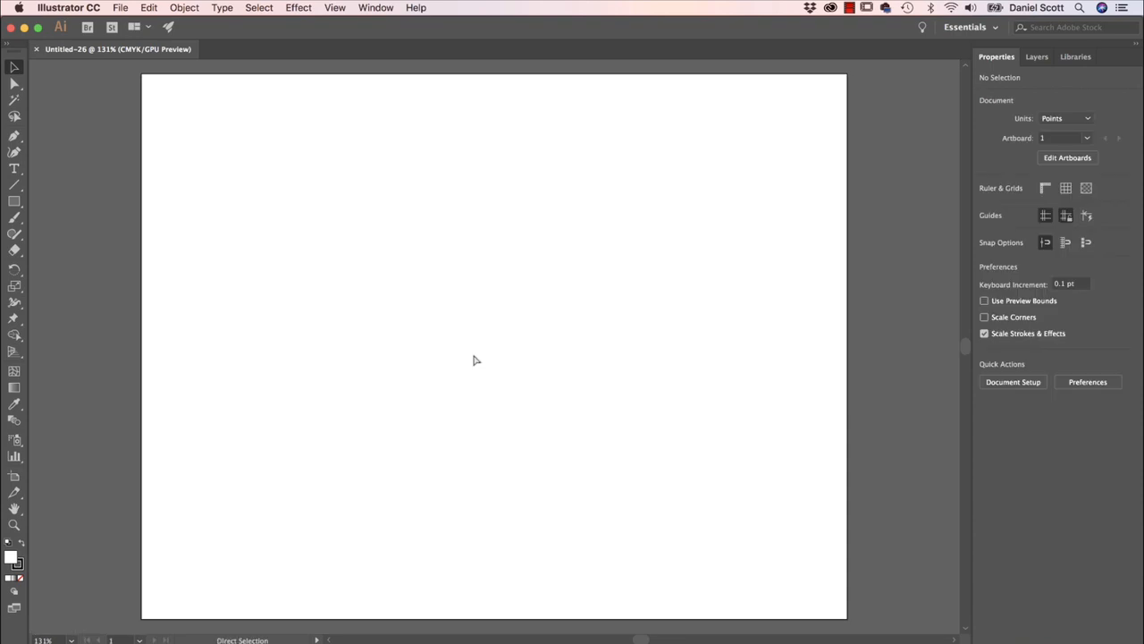
key(super+s)
click(380, 161)
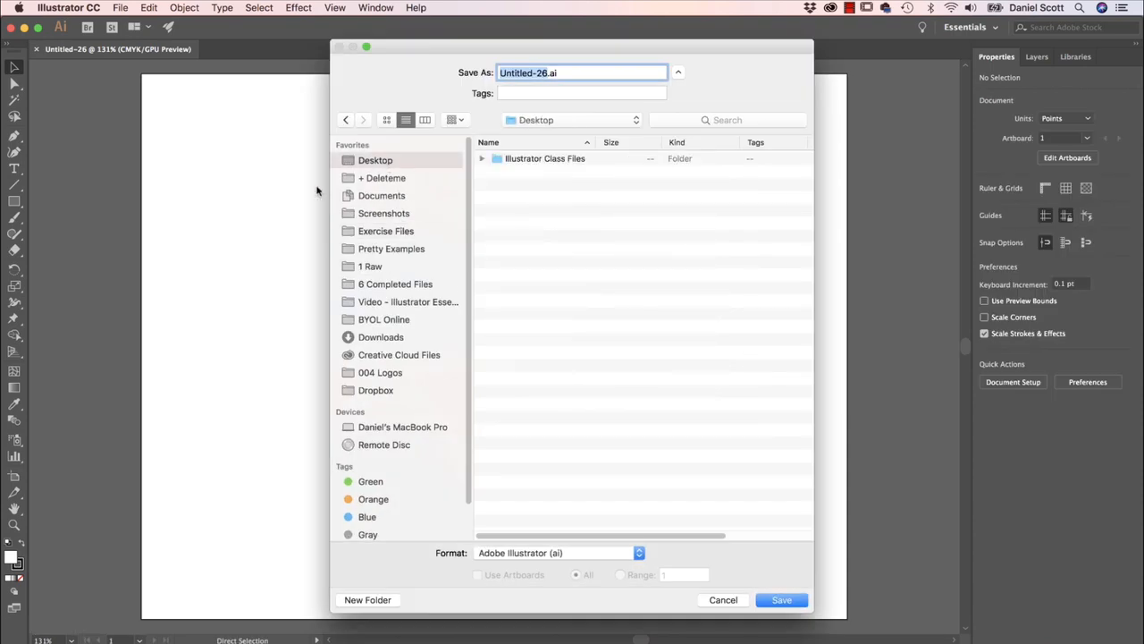
double_click(539, 160)
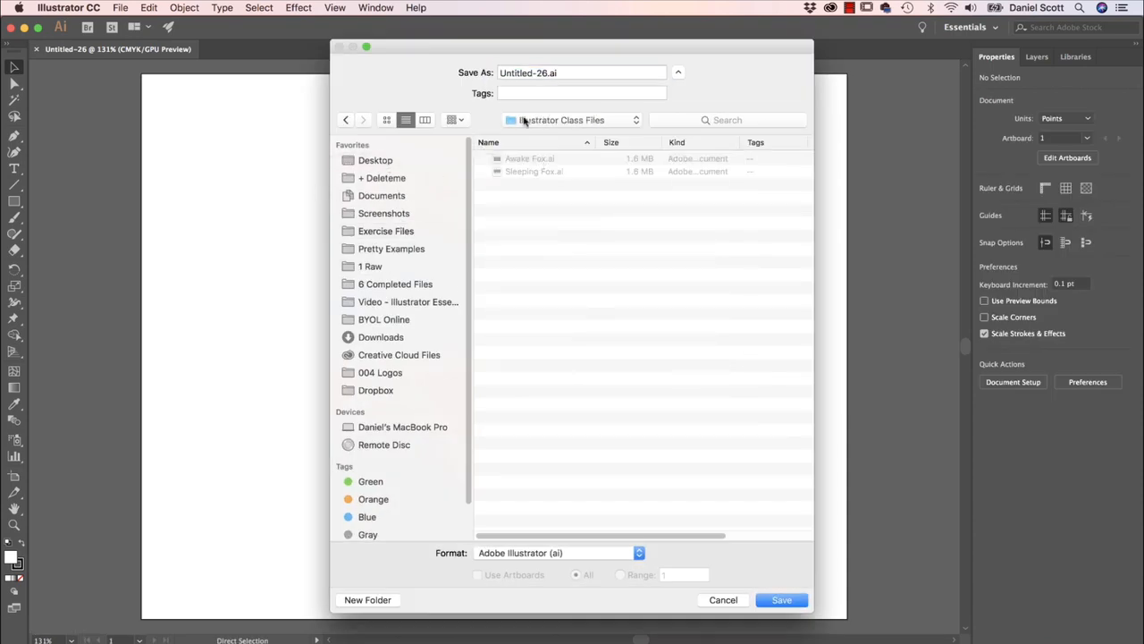
triple_click(540, 74)
text(Curature Tool)
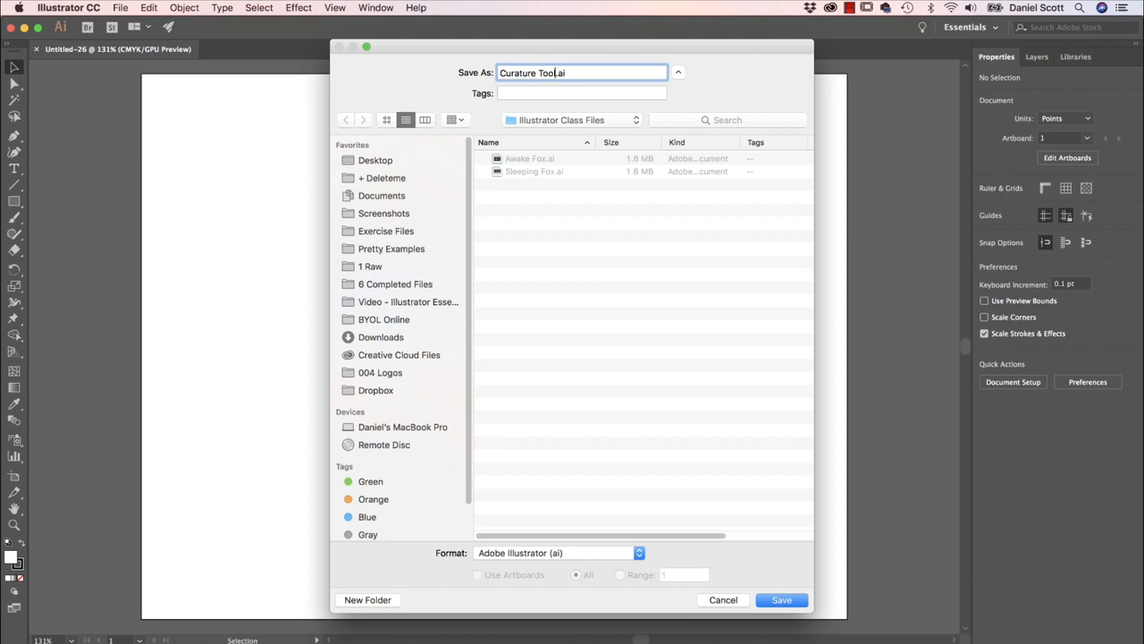
key(Return)
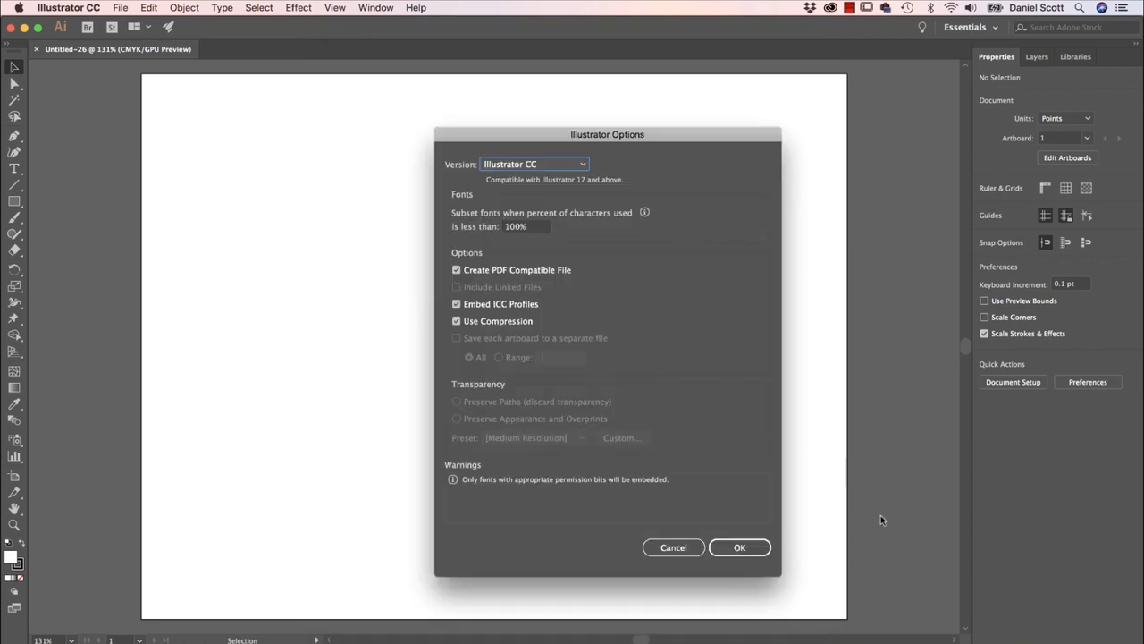
click(755, 546)
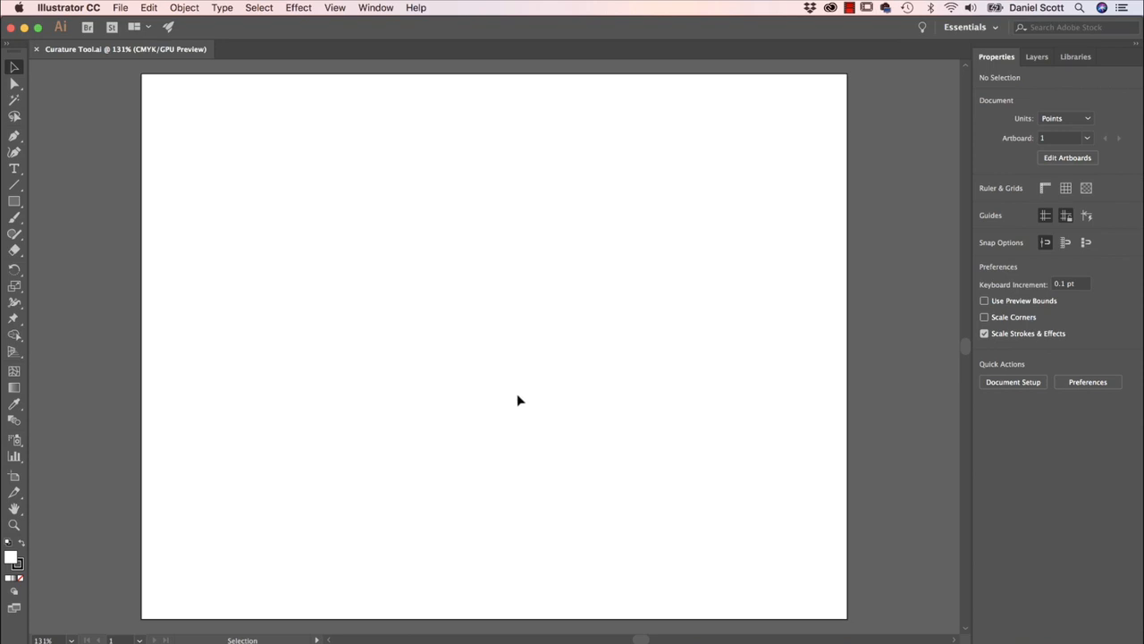
- Place Redraw Image from the Exercise Files folder as a template and check the resulting layers
click(120, 7)
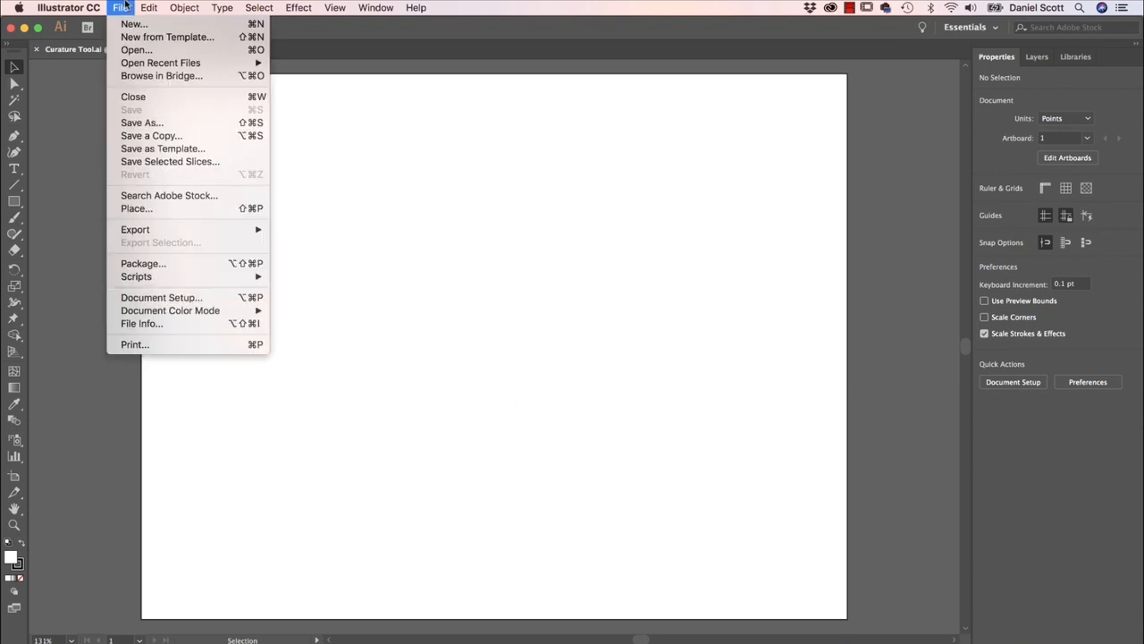
click(165, 208)
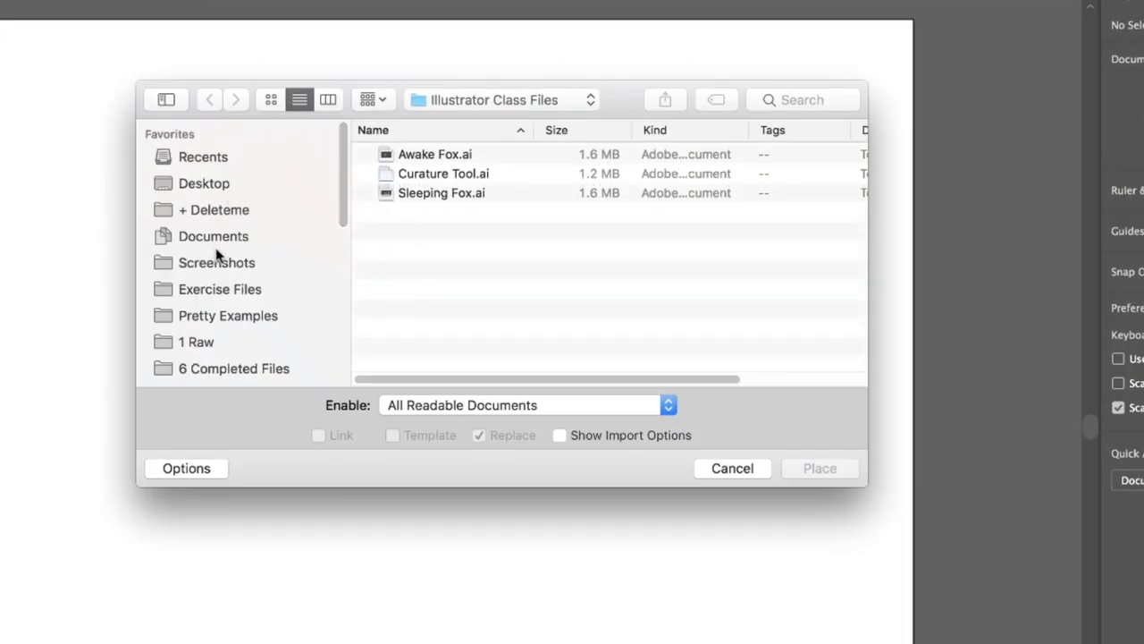
click(225, 291)
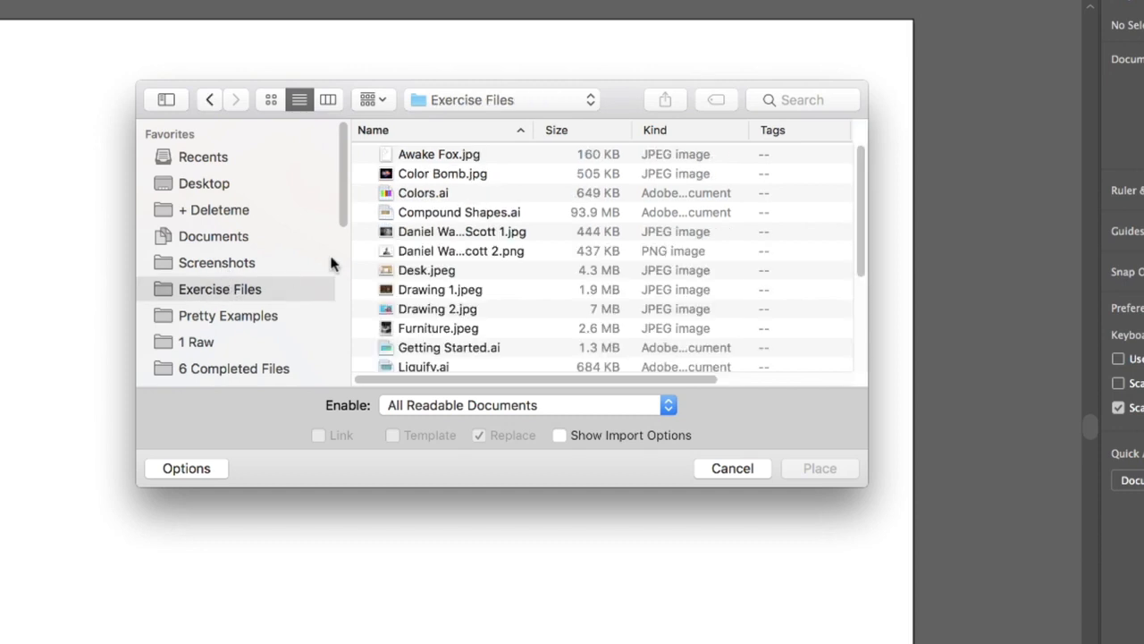
scroll(438, 212, down, 5)
click(435, 226)
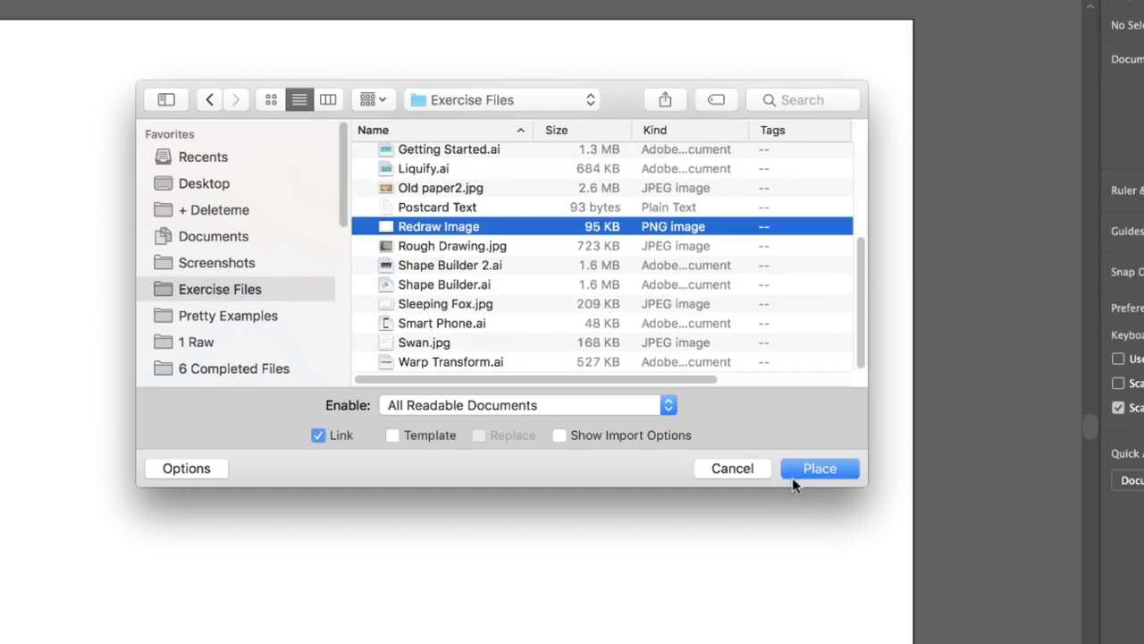
click(394, 436)
click(820, 469)
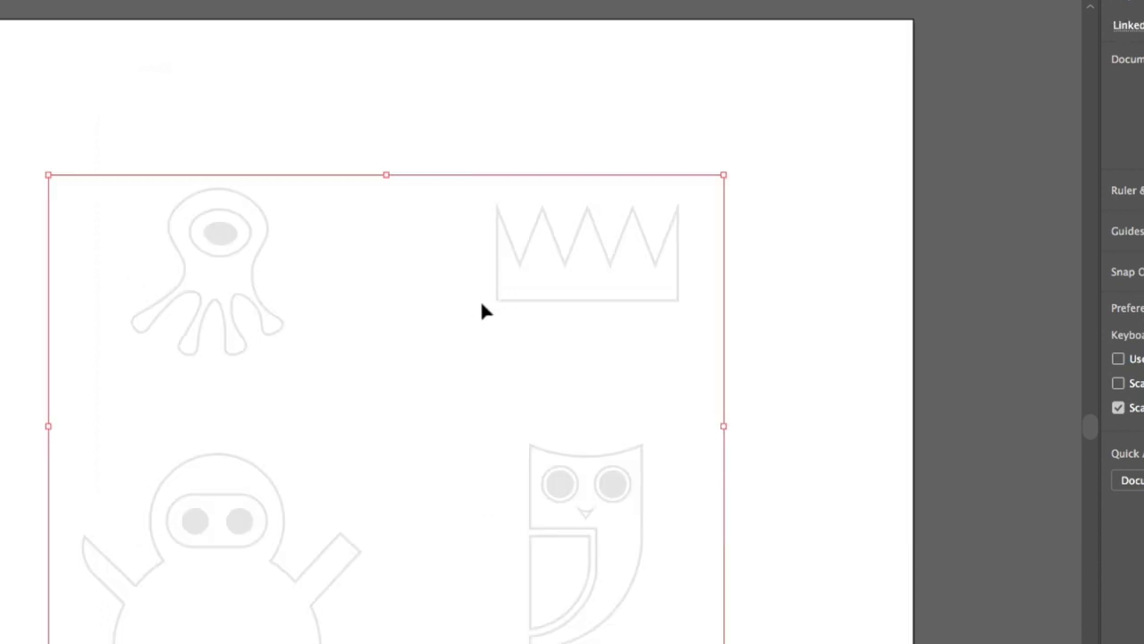
click(828, 271)
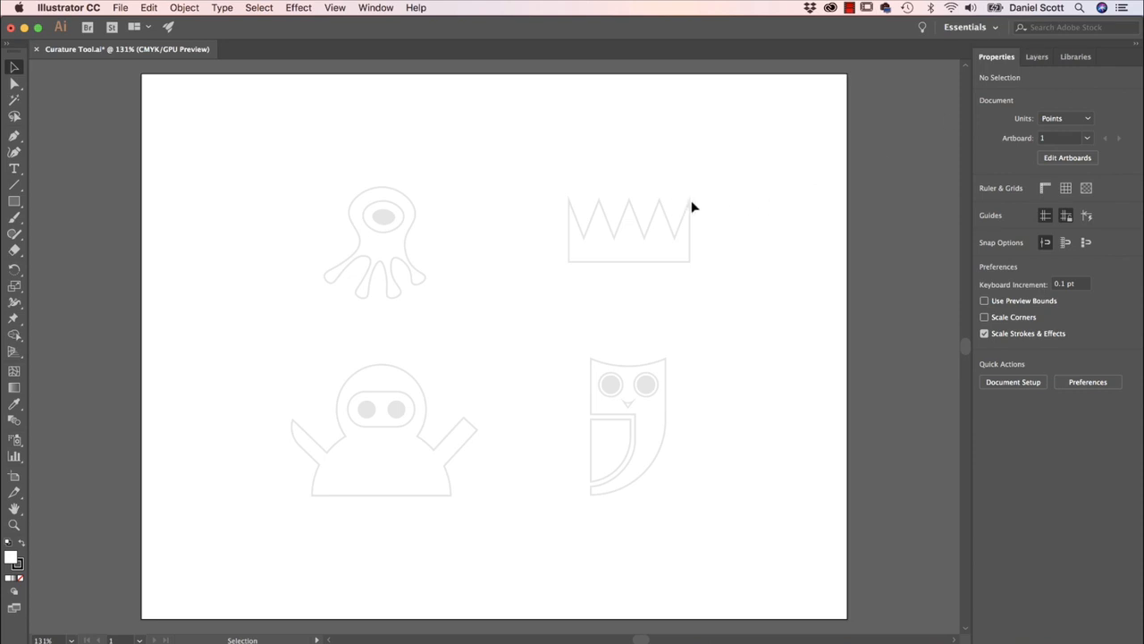
click(1037, 57)
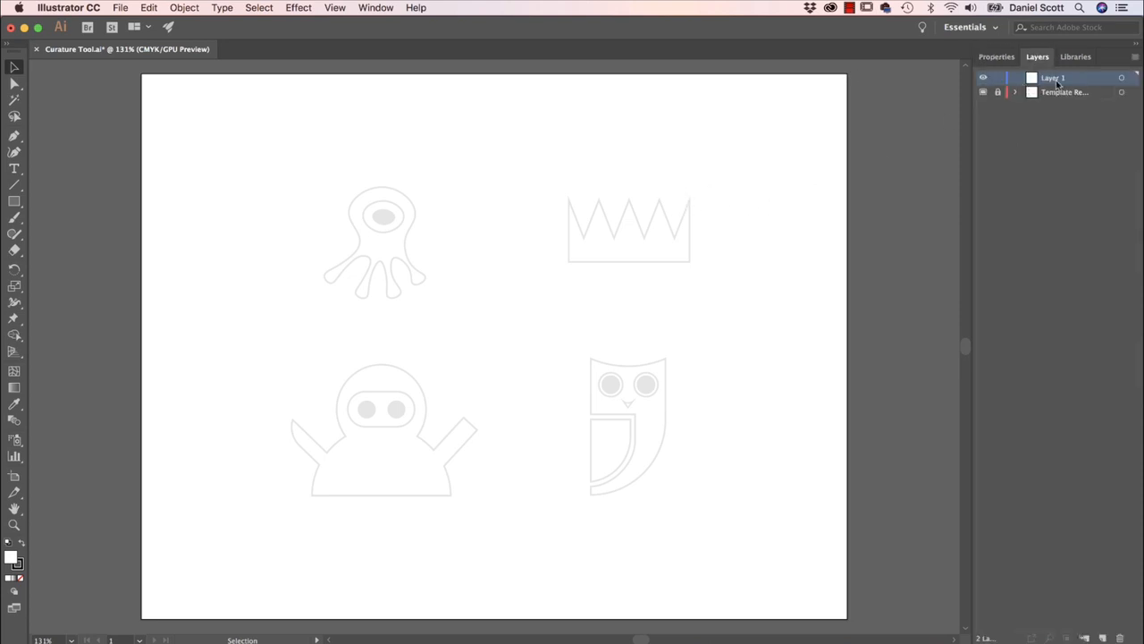
click(999, 56)
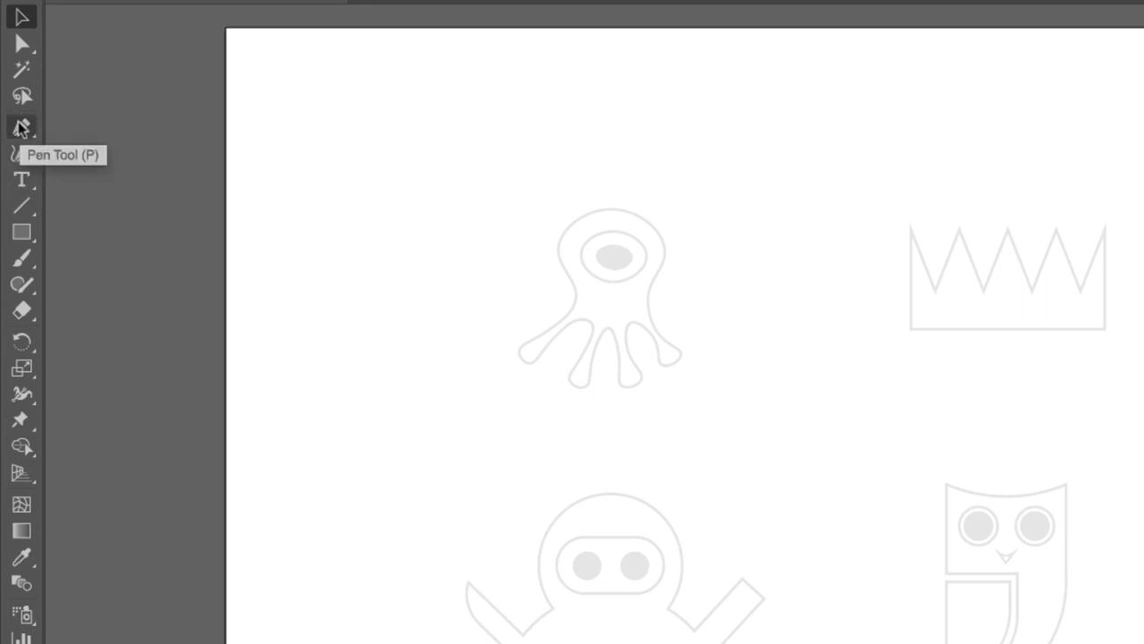
- Trace the octopus's pupil as a closed four-point oval with the Curvature tool
click(22, 150)
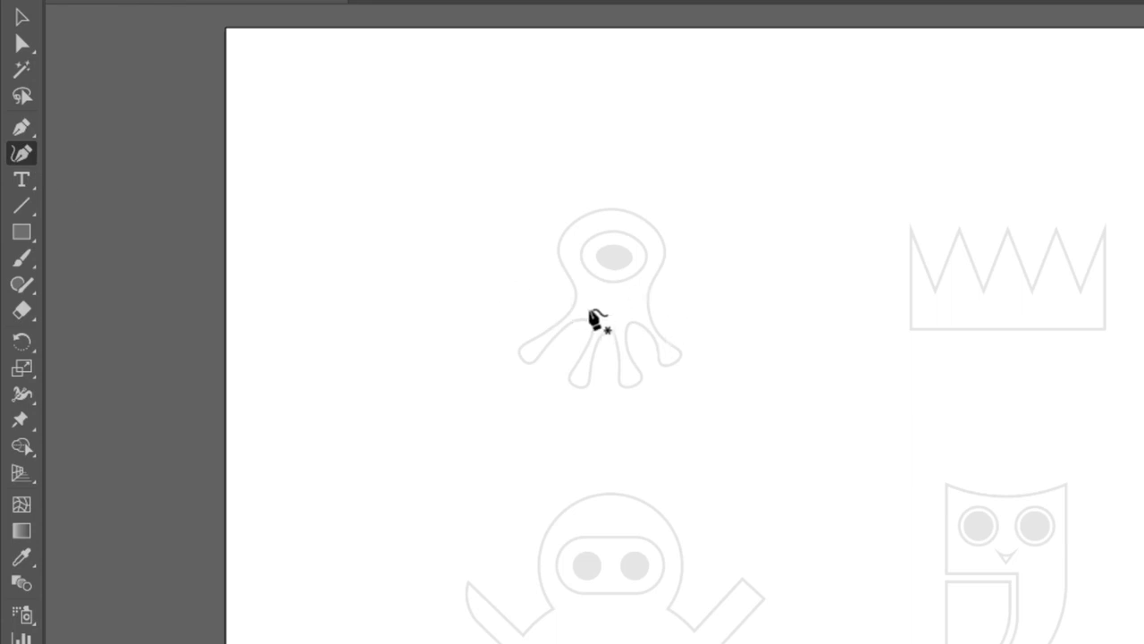
scroll(587, 306, up, 5)
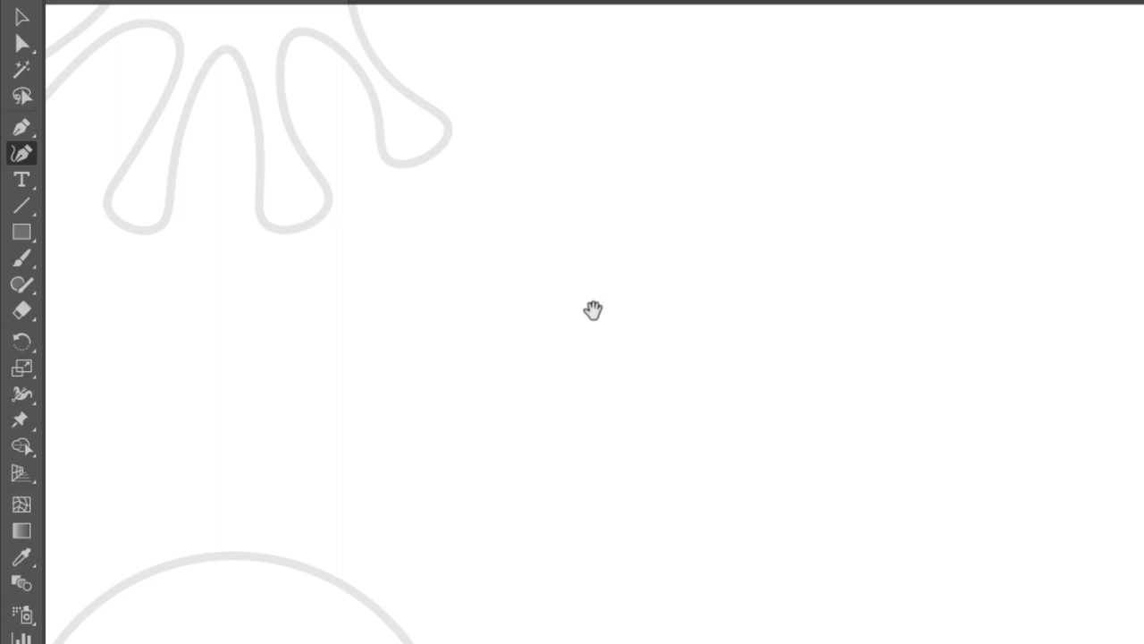
drag(449, 188, 979, 643)
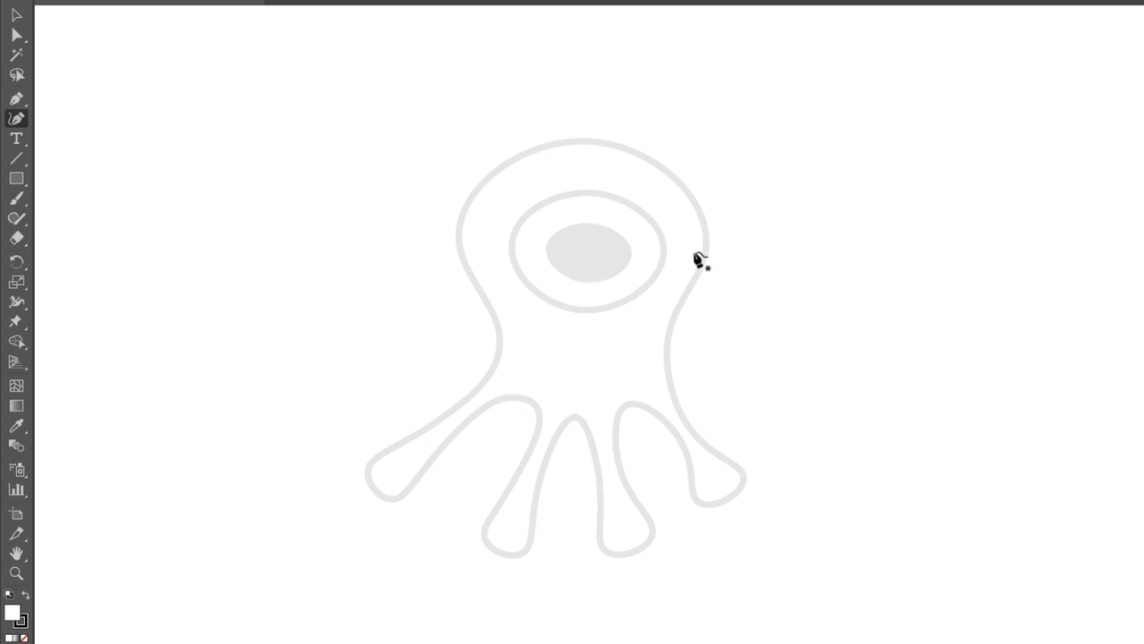
click(588, 224)
click(629, 253)
click(586, 283)
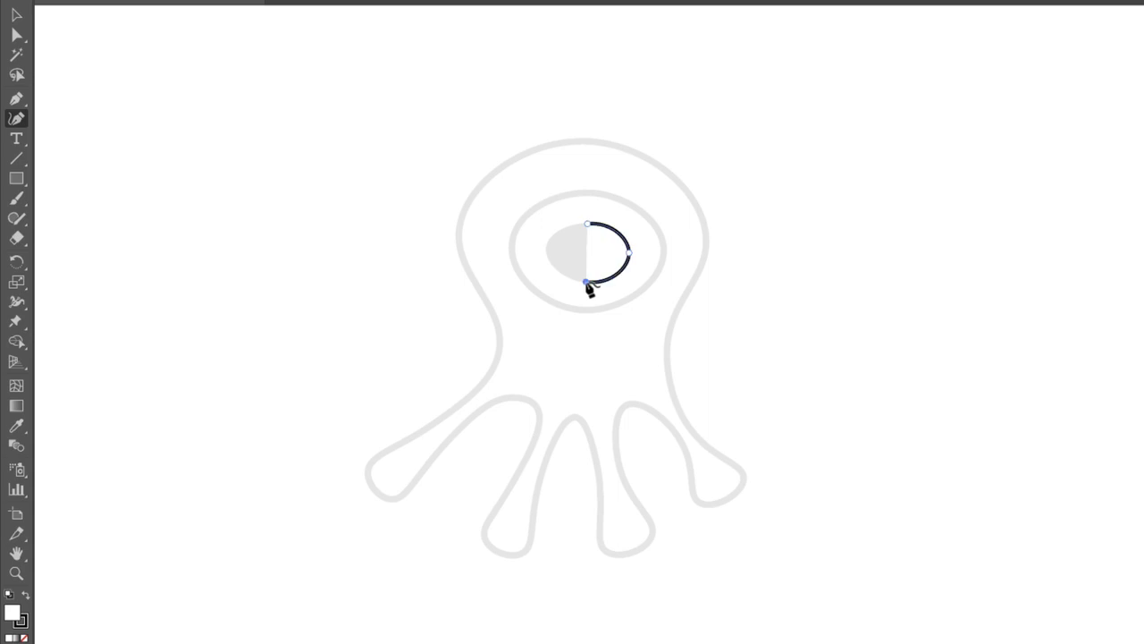
click(545, 250)
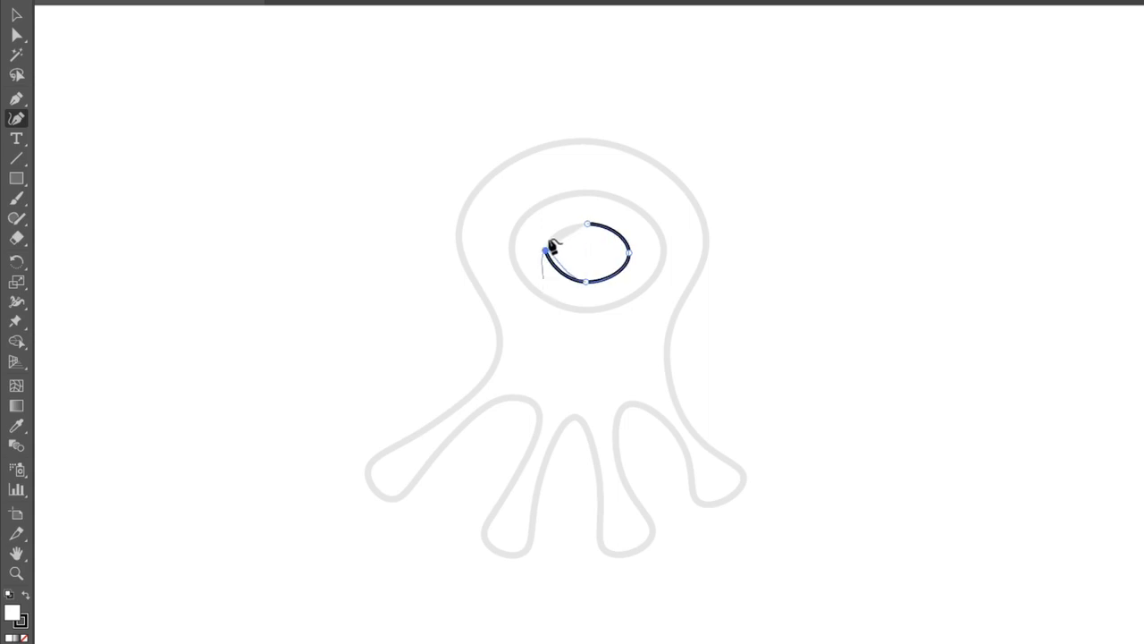
click(587, 224)
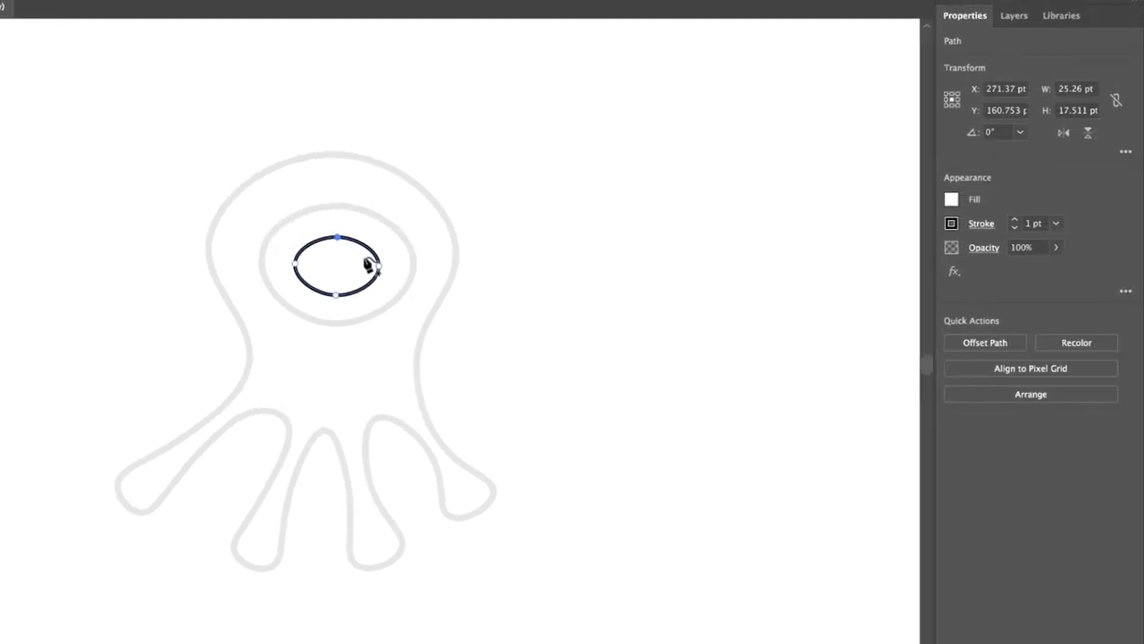
- Set the pupil oval's fill to none so only its stroke remains
click(953, 202)
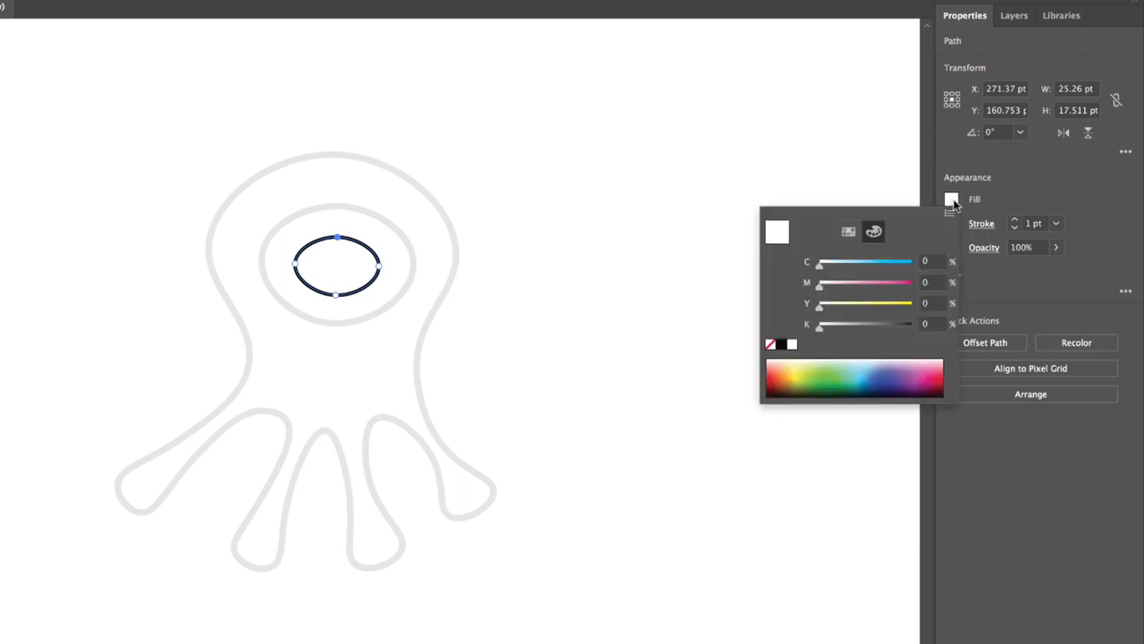
click(771, 343)
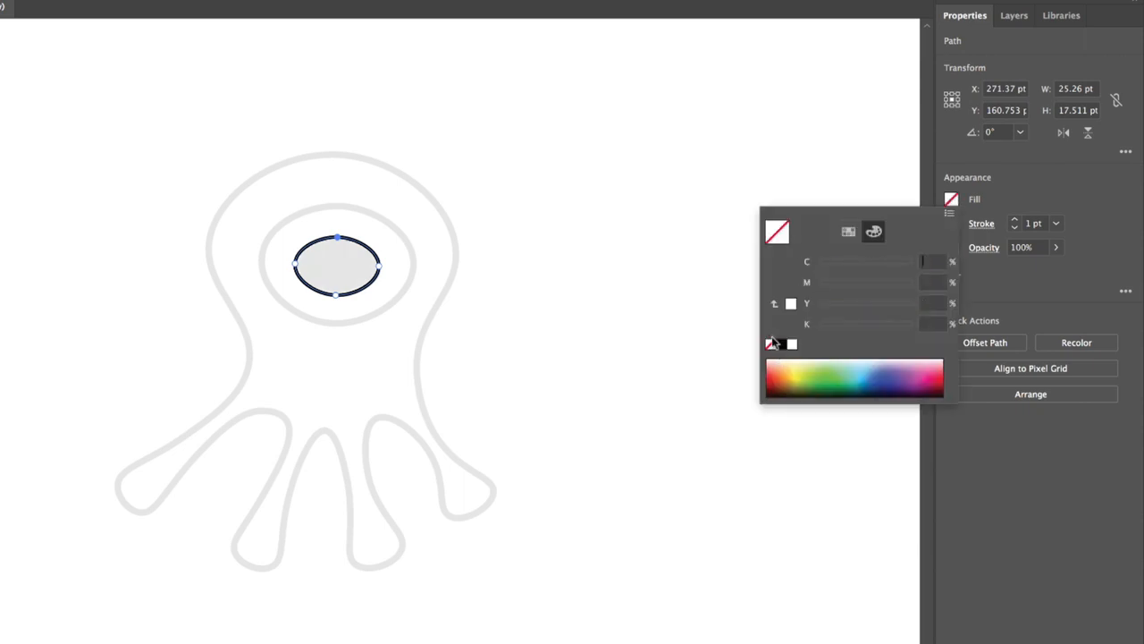
click(1062, 173)
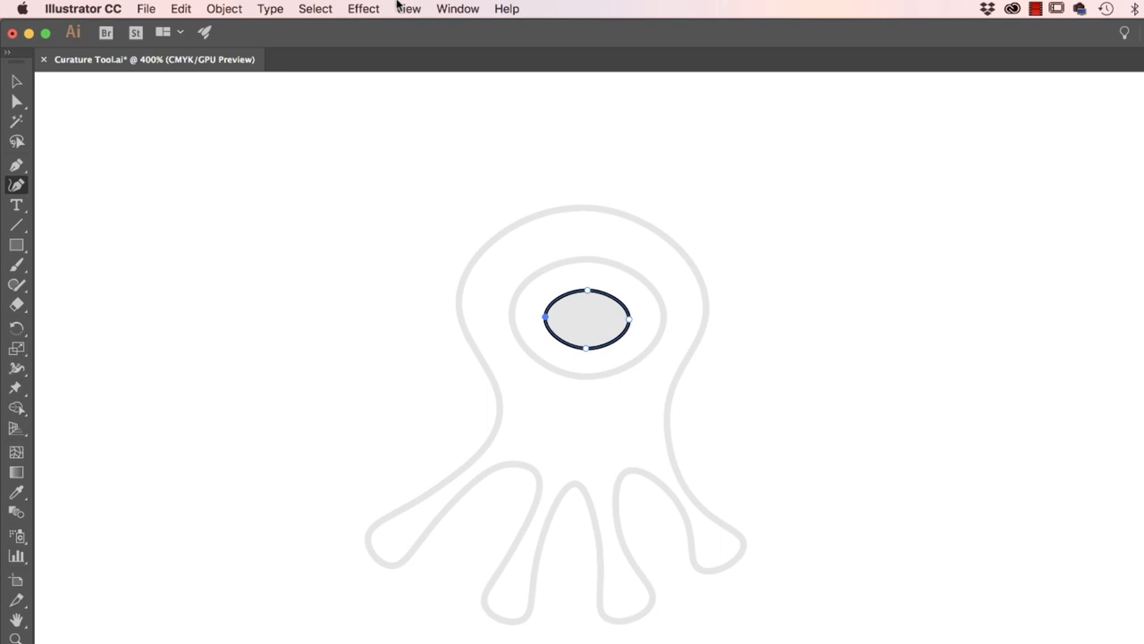
- Turn Smart Guides on and back off
click(408, 9)
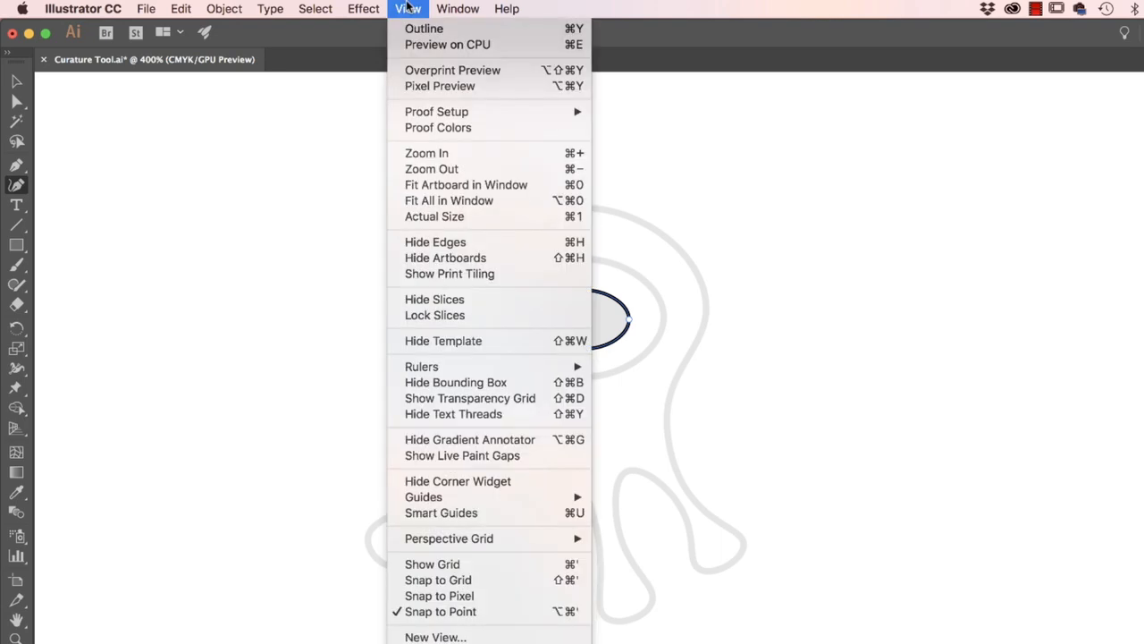
click(435, 514)
click(409, 9)
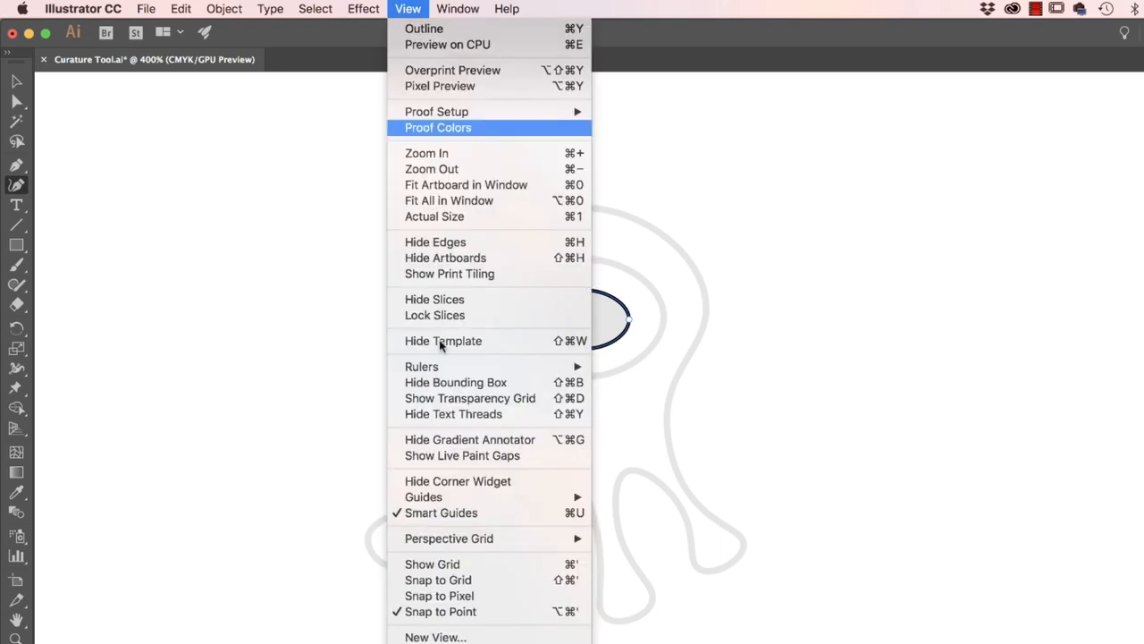
click(437, 512)
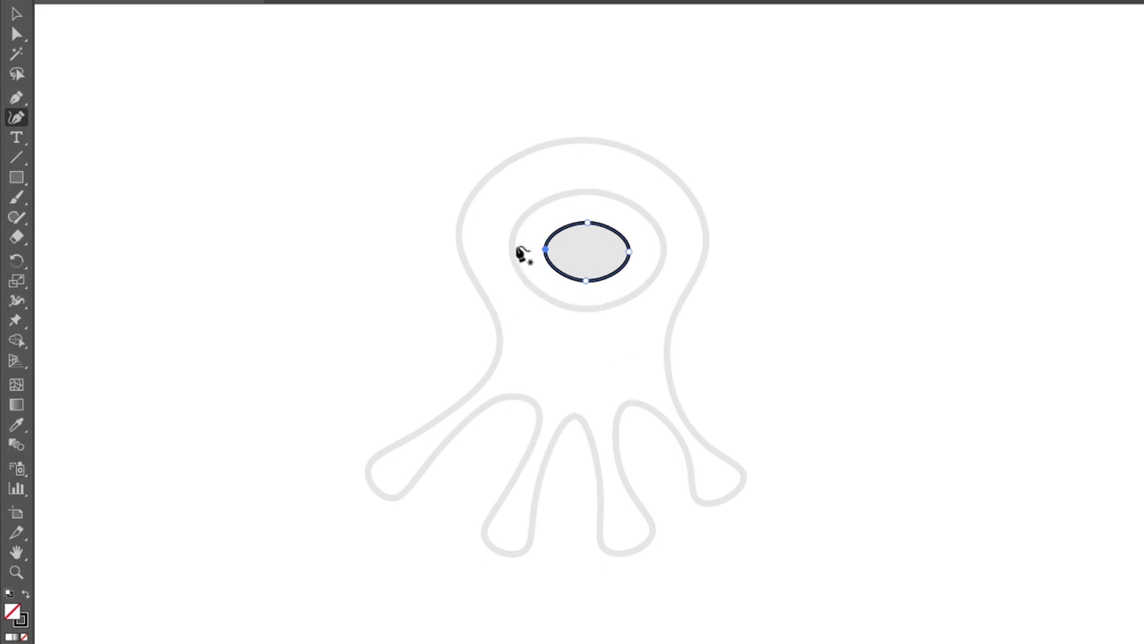
click(586, 192)
click(584, 308)
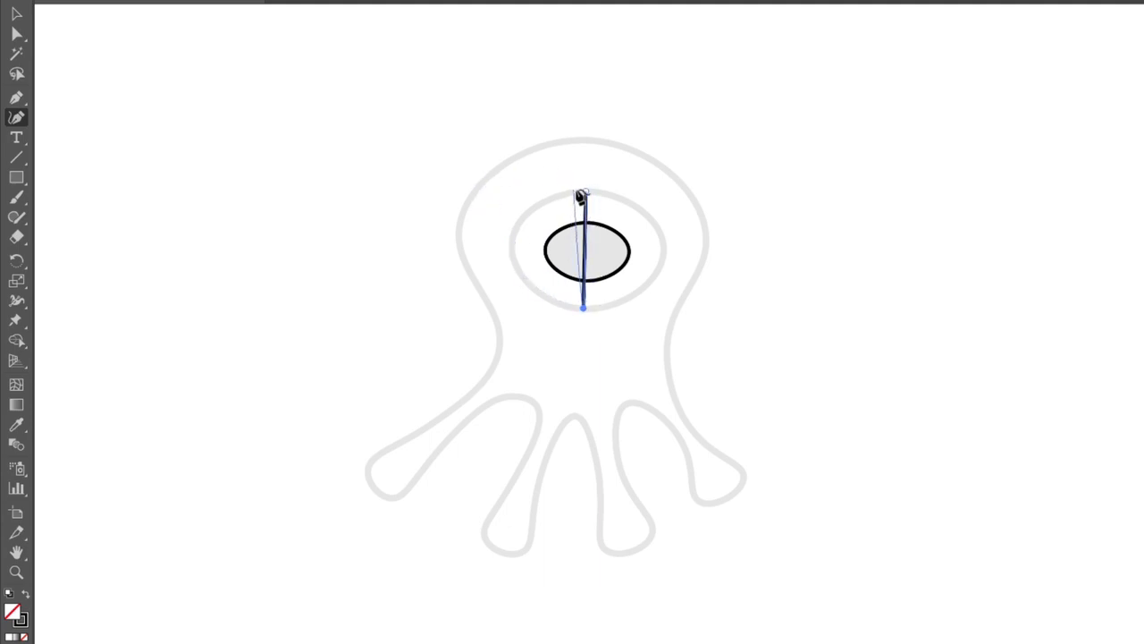
key(ctrl+z)
key(ctrl+z)
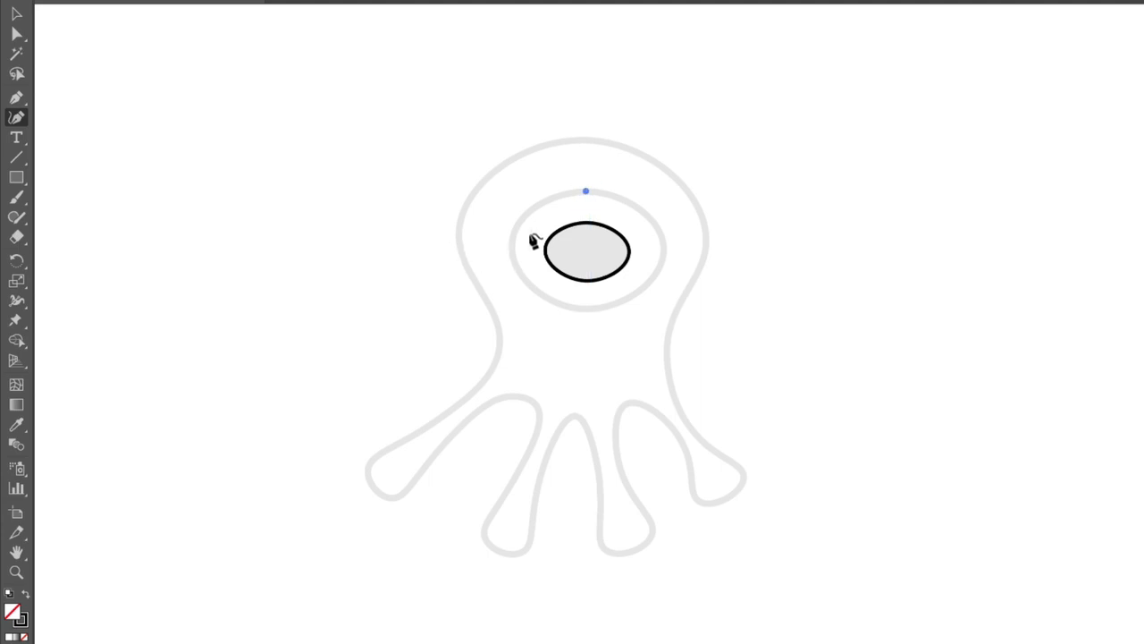
click(586, 191)
drag(645, 283, 528, 295)
click(524, 288)
drag(582, 191, 615, 195)
key(ctrl+z)
key(ctrl+z)
key(ctrl+z)
key(ctrl+z)
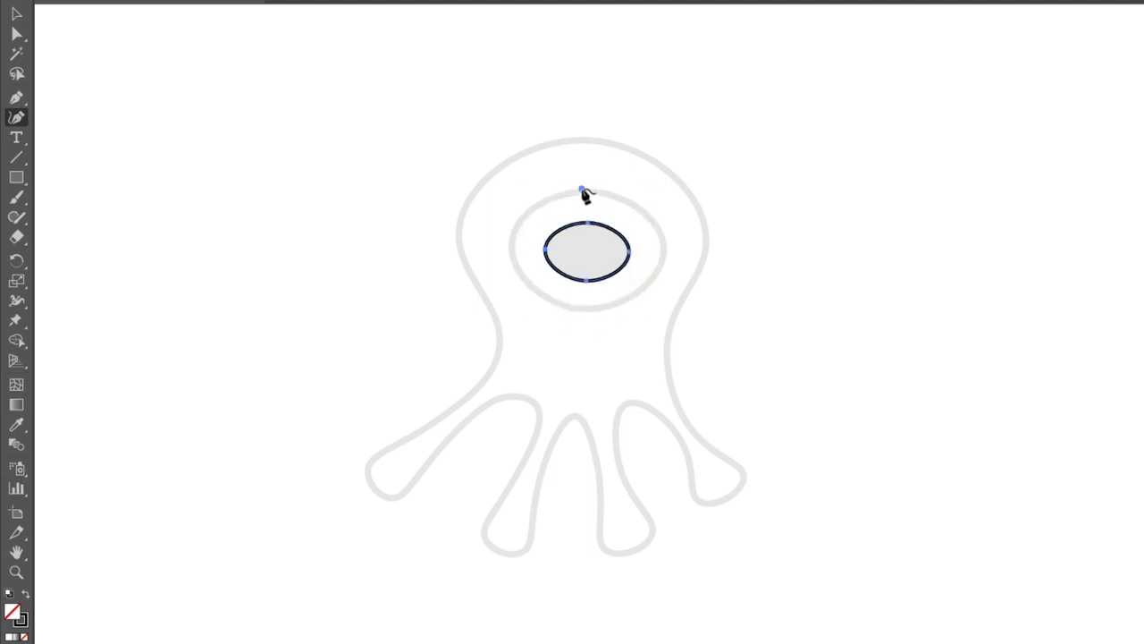
- Trace the outer oval of the octopus's eye as a closed four-point curve with the Curvature tool
click(582, 190)
drag(662, 244, 544, 294)
drag(512, 249, 512, 211)
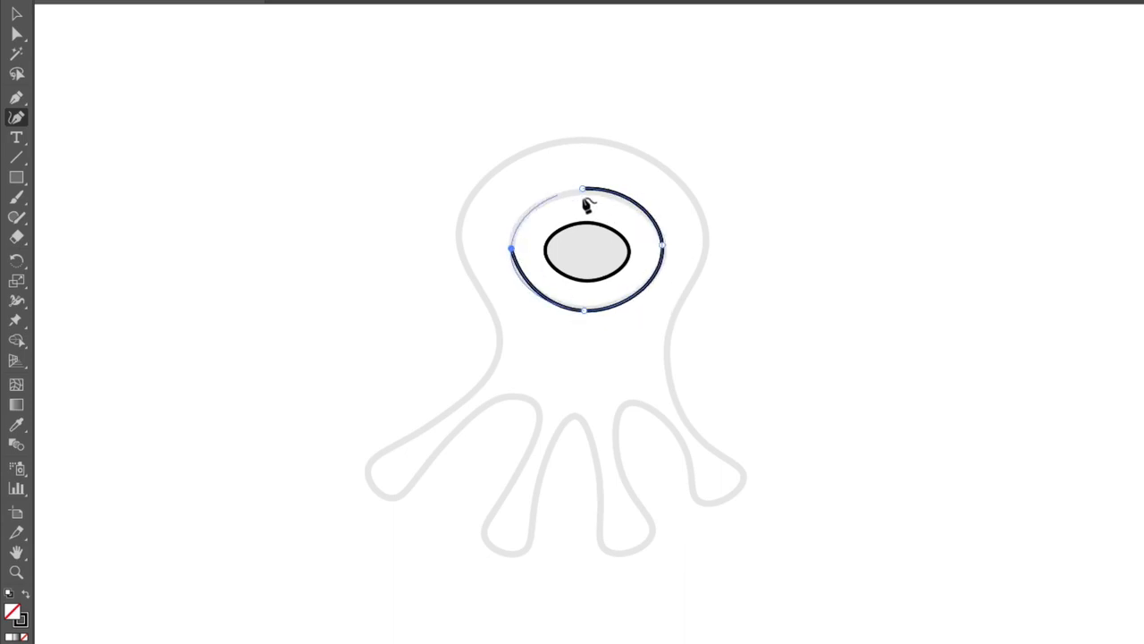
click(582, 190)
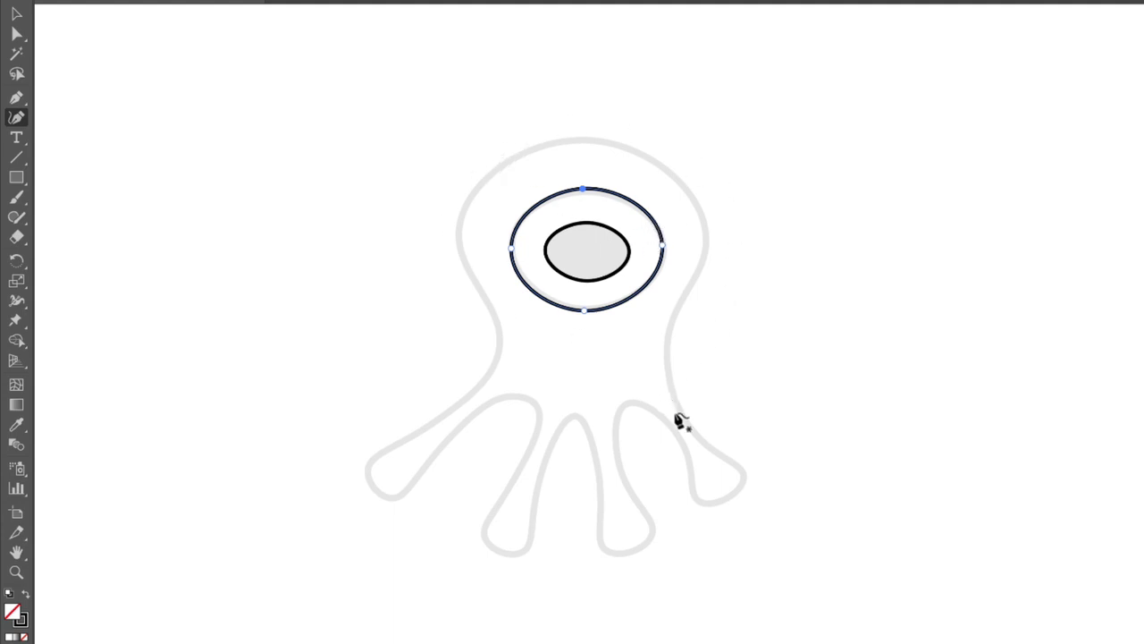
- Start the octopus body outline at the top of the head and trace its right side down to the right tentacle's outer tip
click(579, 139)
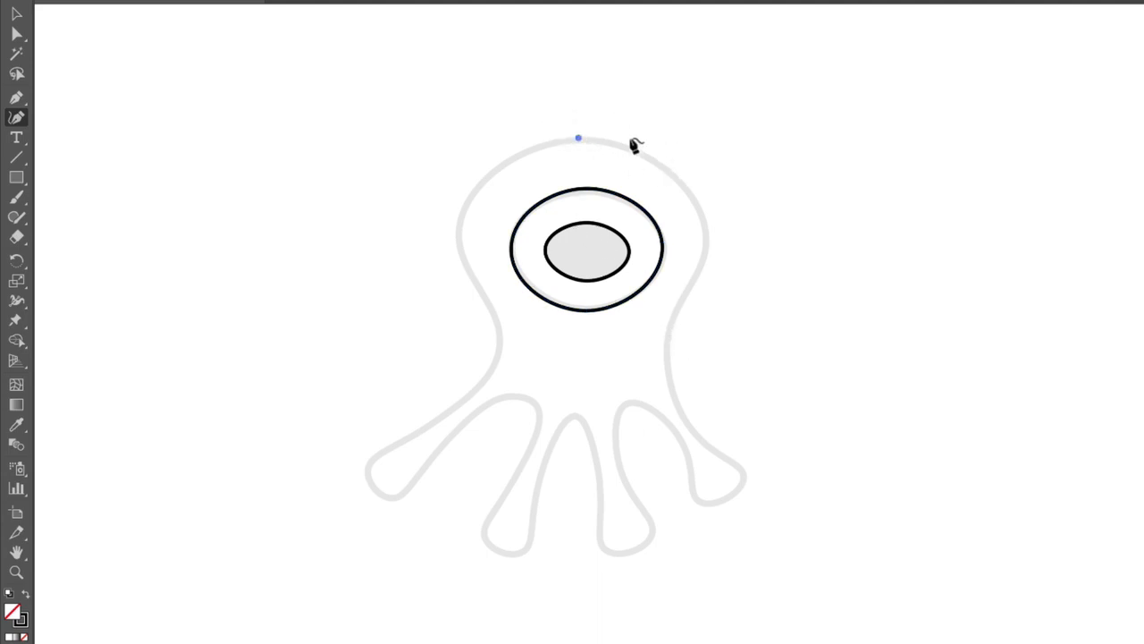
click(706, 247)
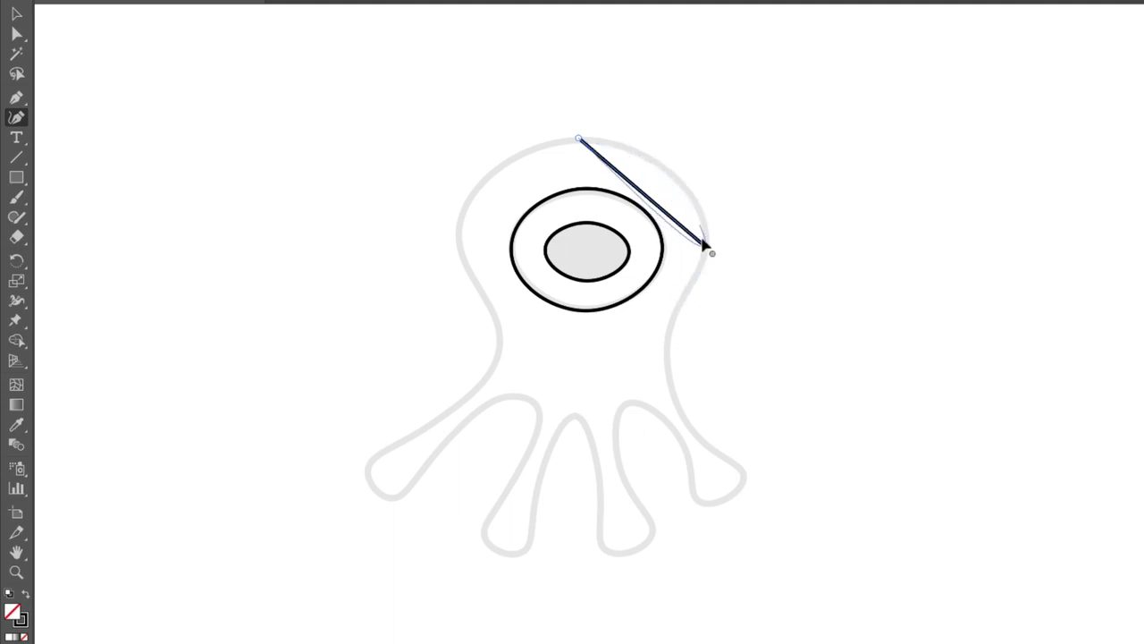
drag(702, 245, 704, 220)
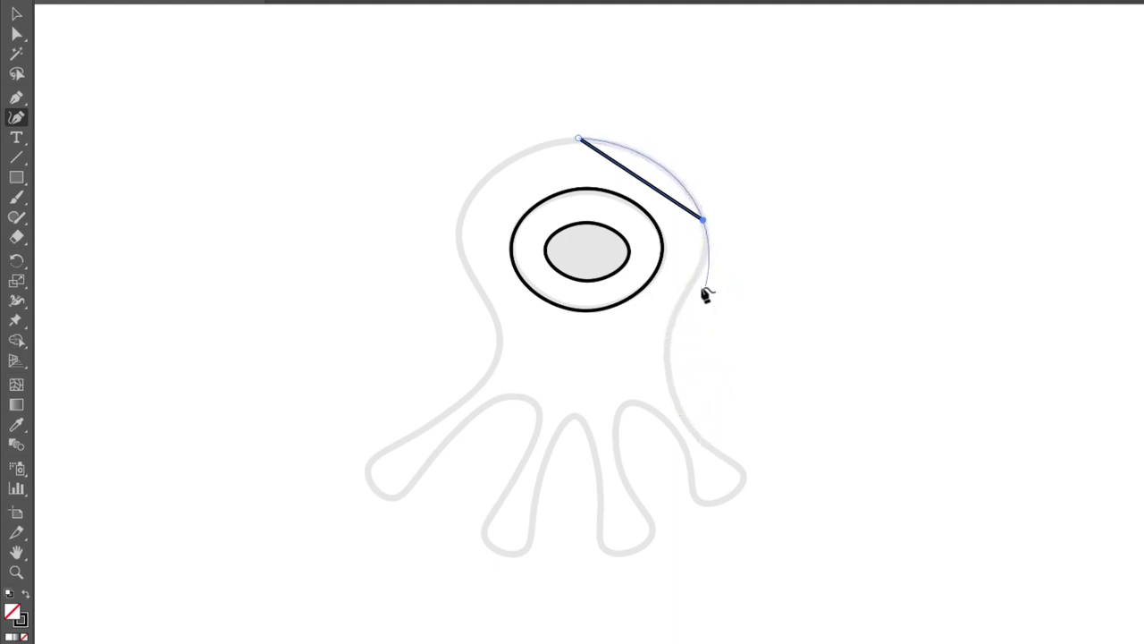
click(665, 351)
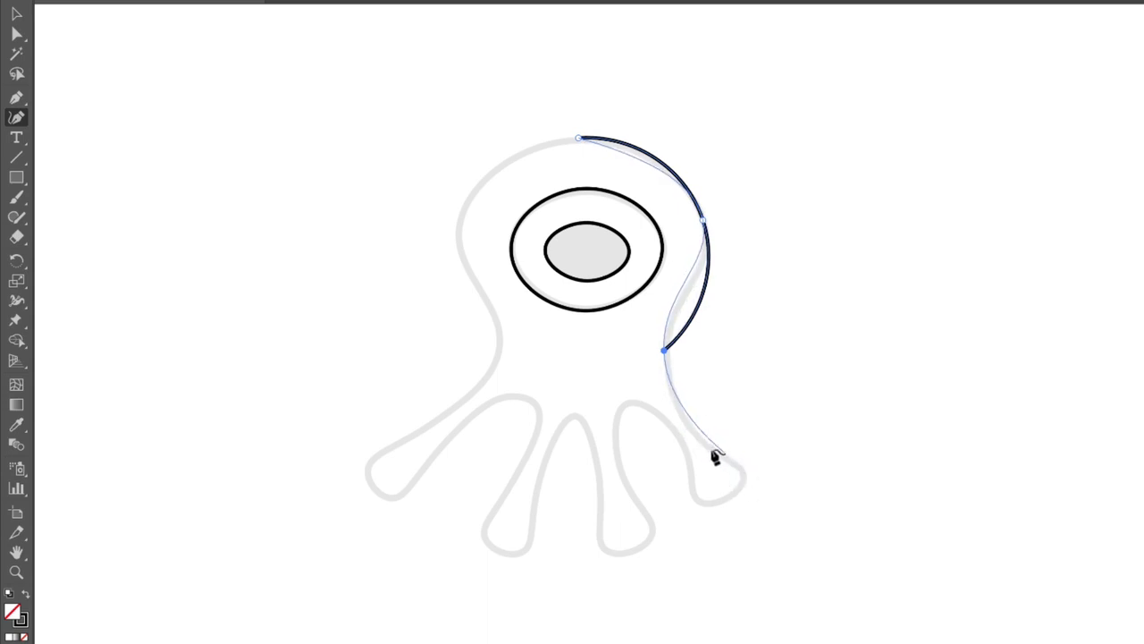
click(747, 474)
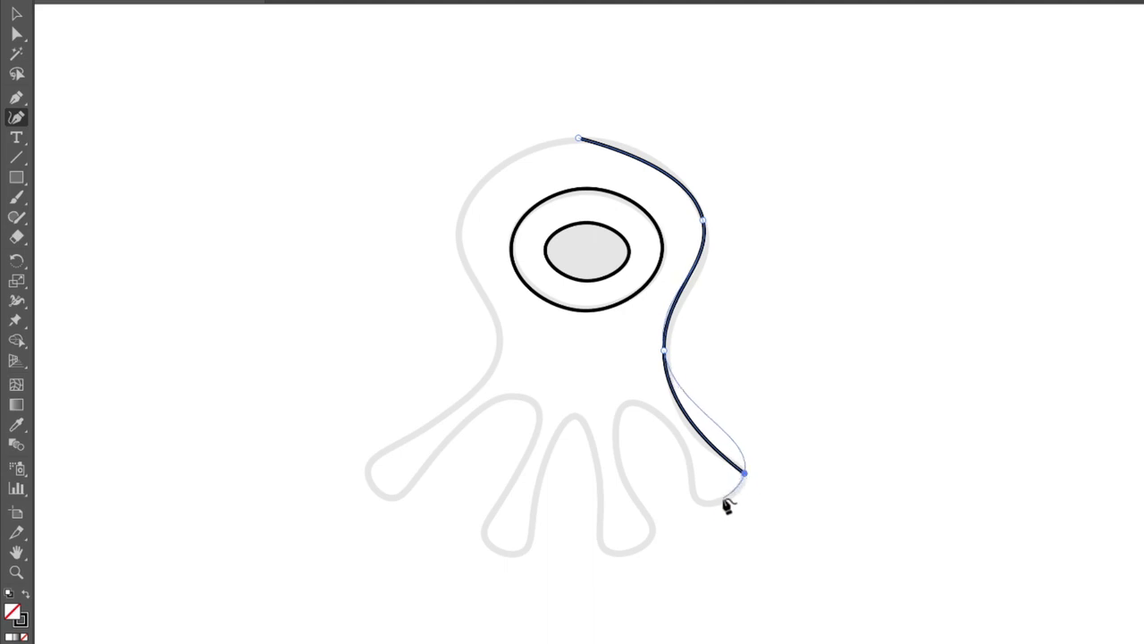
- Continue the body outline around the right tentacle's tip and up to the top of the gap beside it
click(723, 499)
click(695, 501)
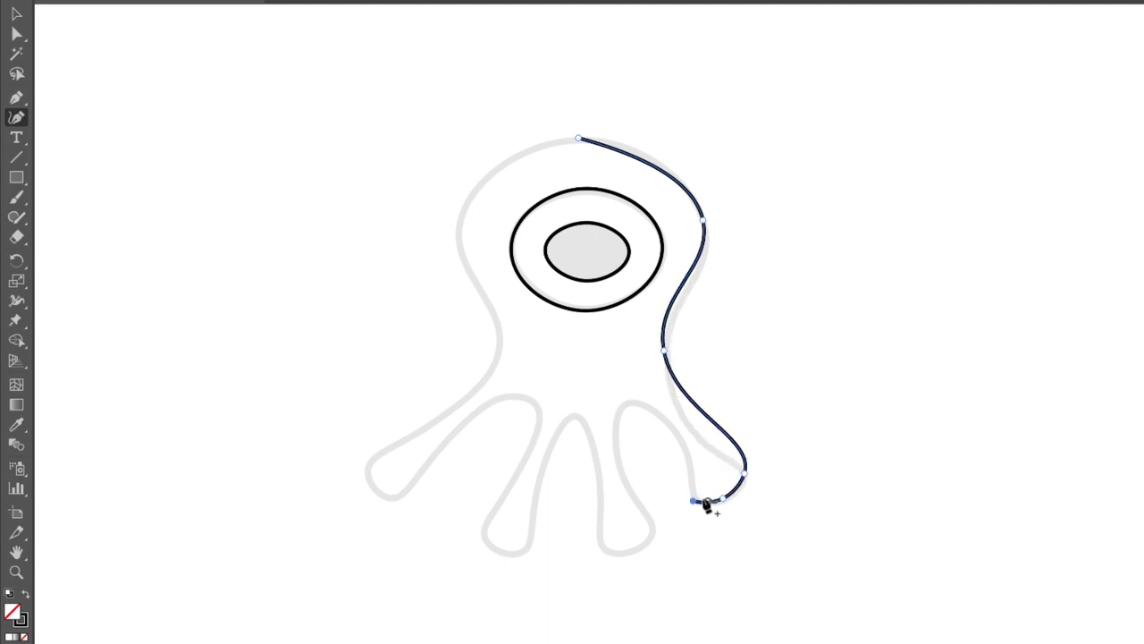
click(677, 434)
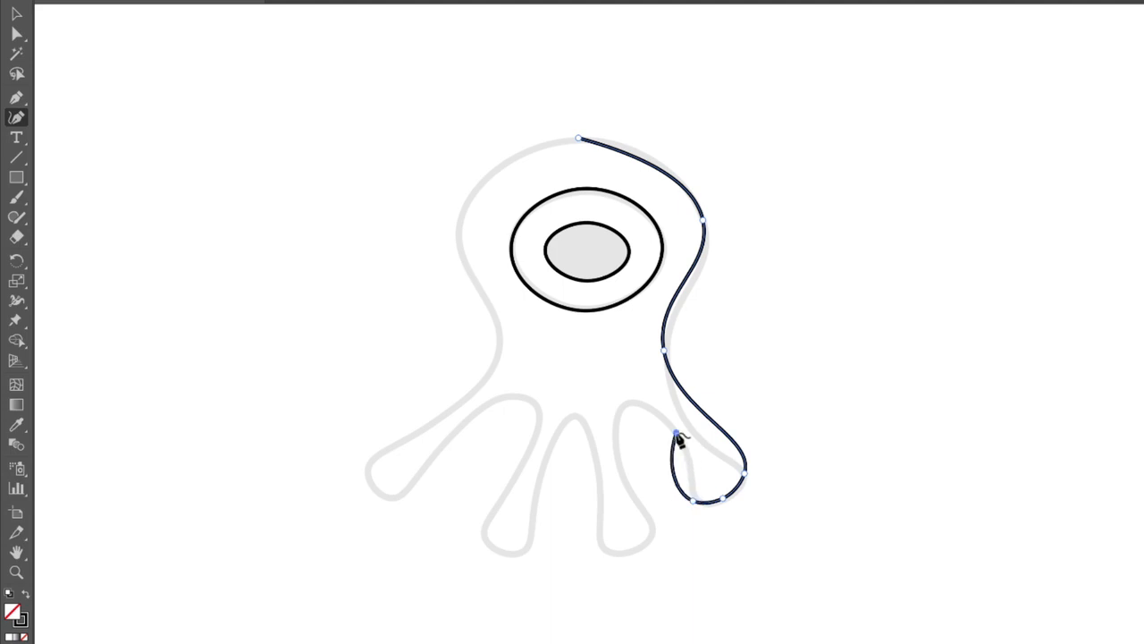
click(628, 402)
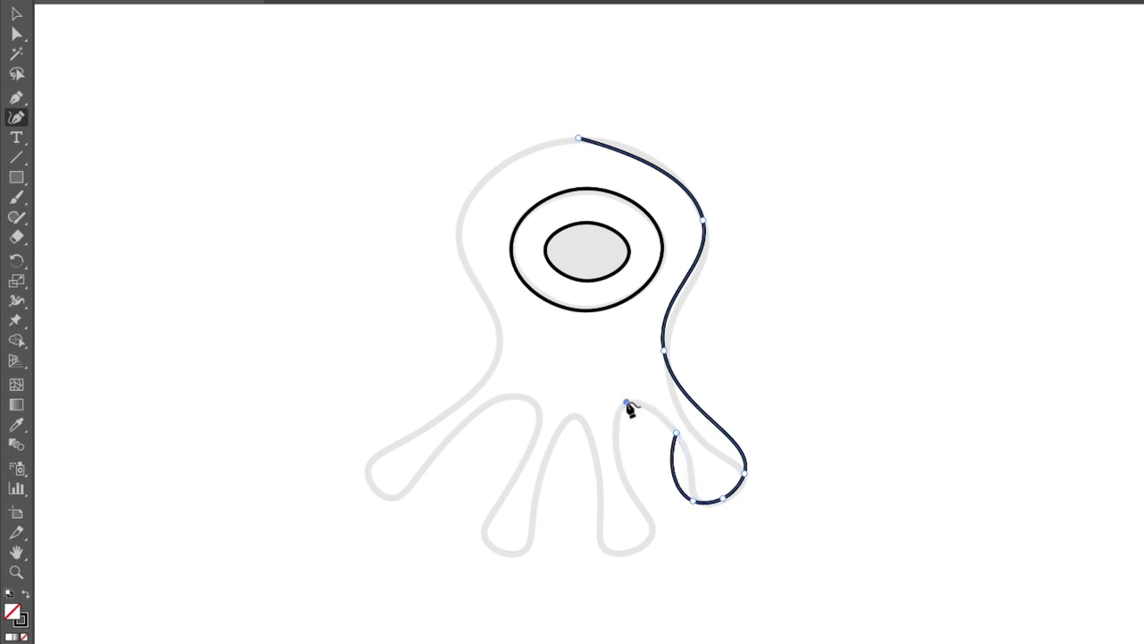
- Trace the second tentacle from the right, continuing the curve up to the top of the middle gap
click(619, 474)
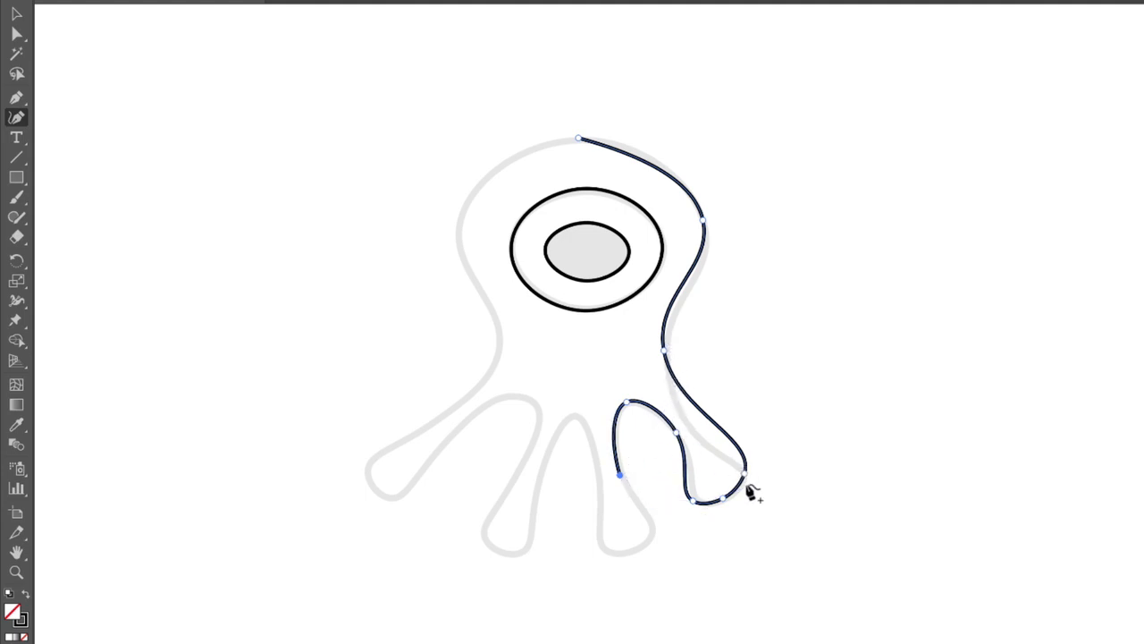
click(652, 530)
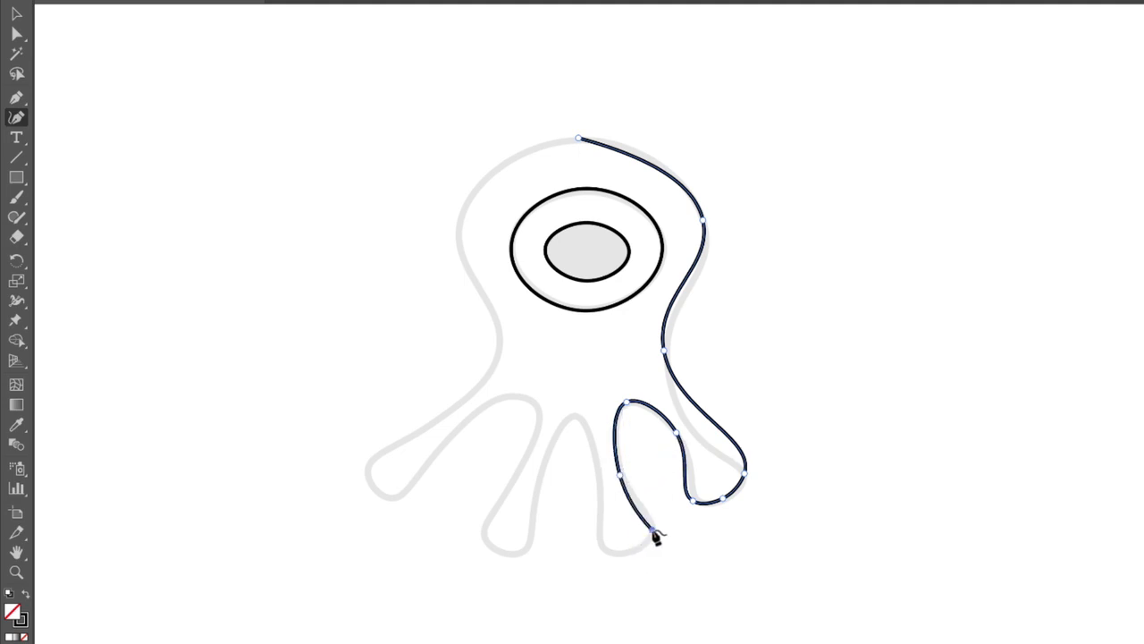
click(601, 550)
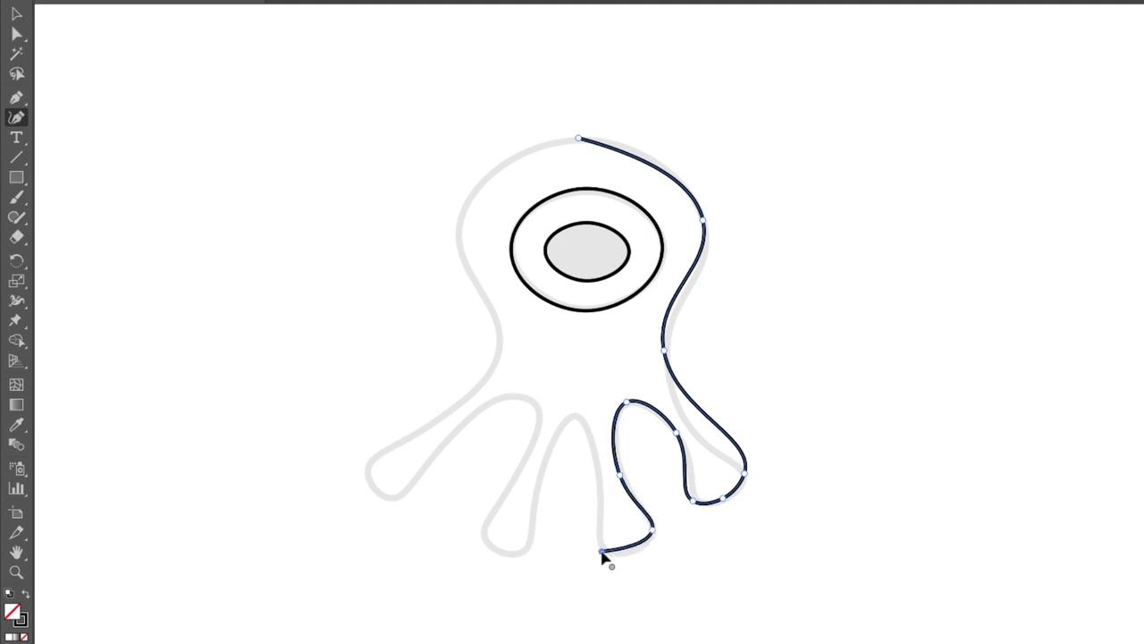
click(598, 470)
click(575, 416)
- Trace the second tentacle from the left, continuing the curve up to the top of the next gap
click(537, 477)
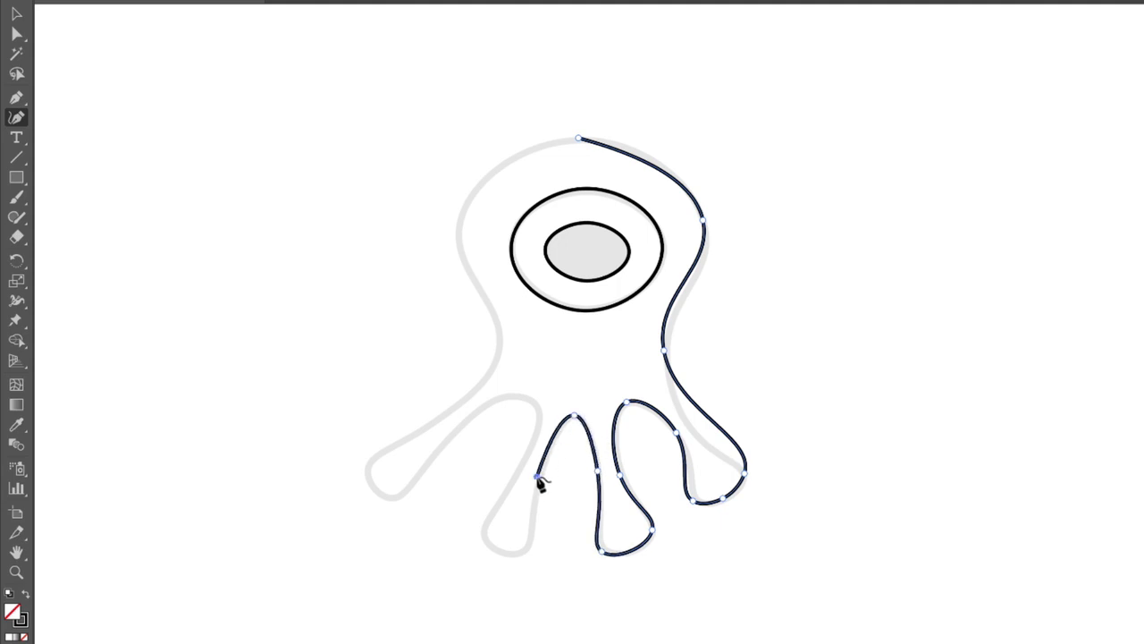
click(527, 541)
click(482, 531)
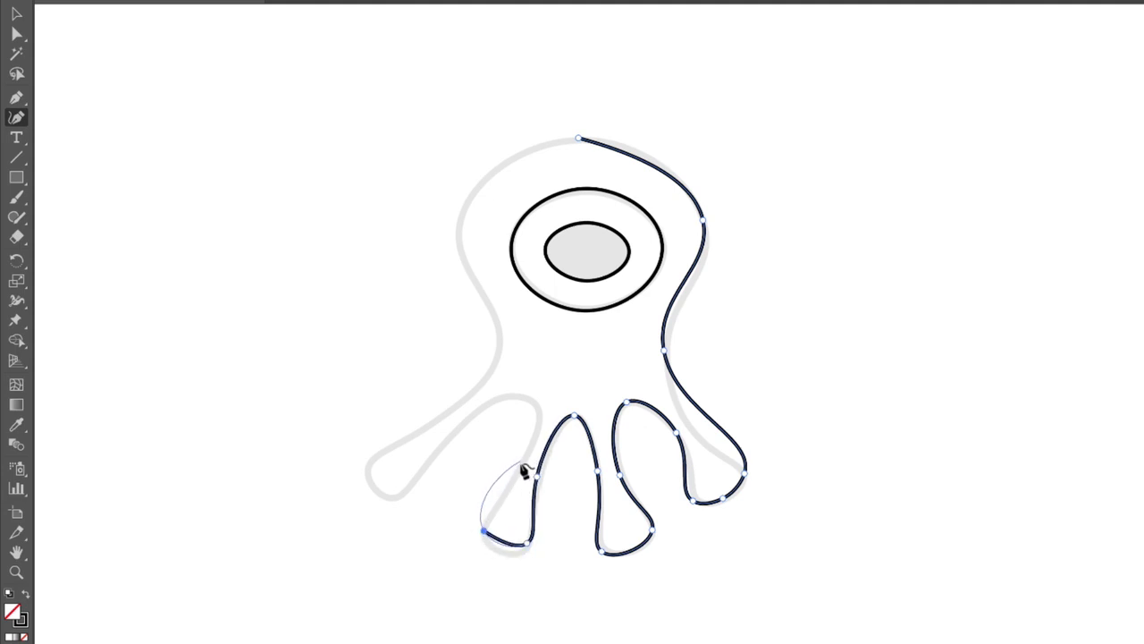
click(521, 465)
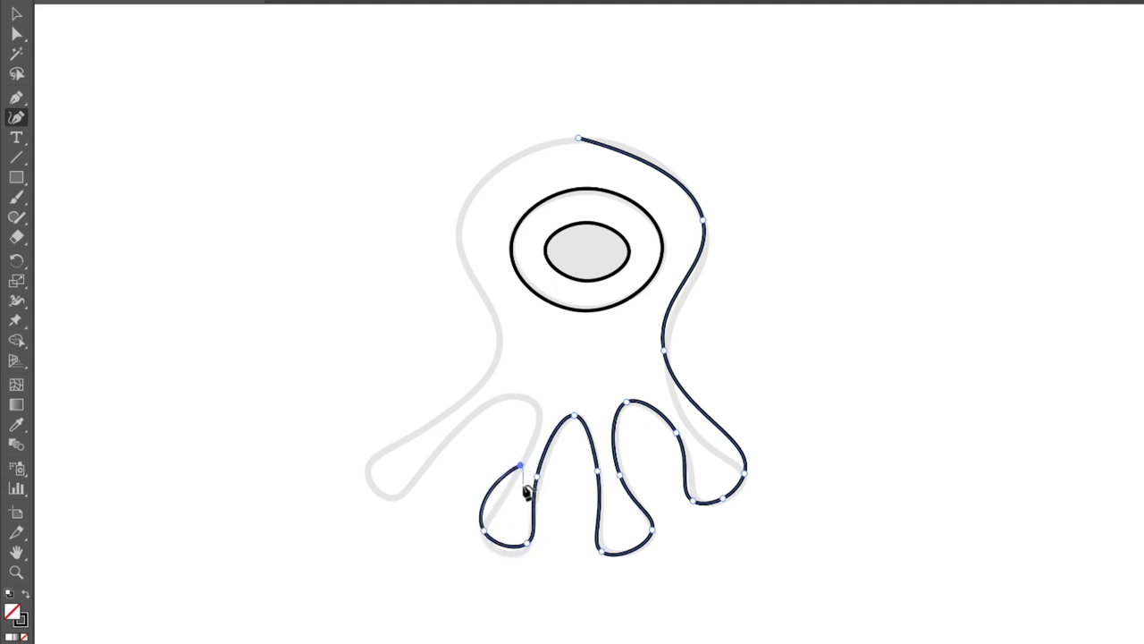
click(526, 399)
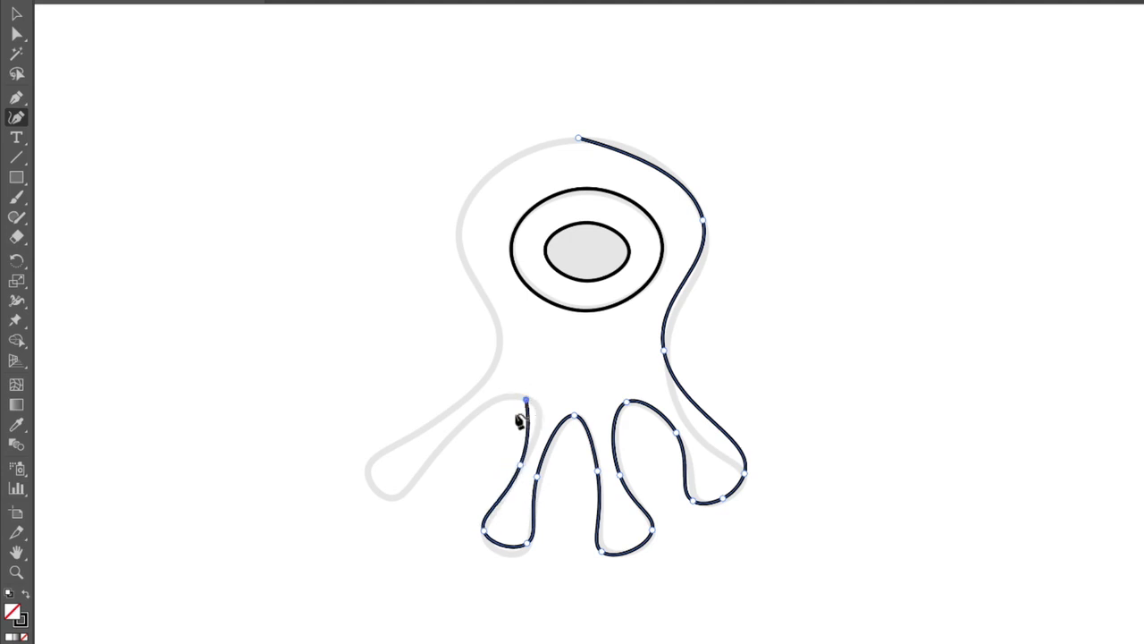
- Trace the leftmost tentacle's inner edge, rounded tip and upper edge back toward the body
click(439, 446)
click(394, 497)
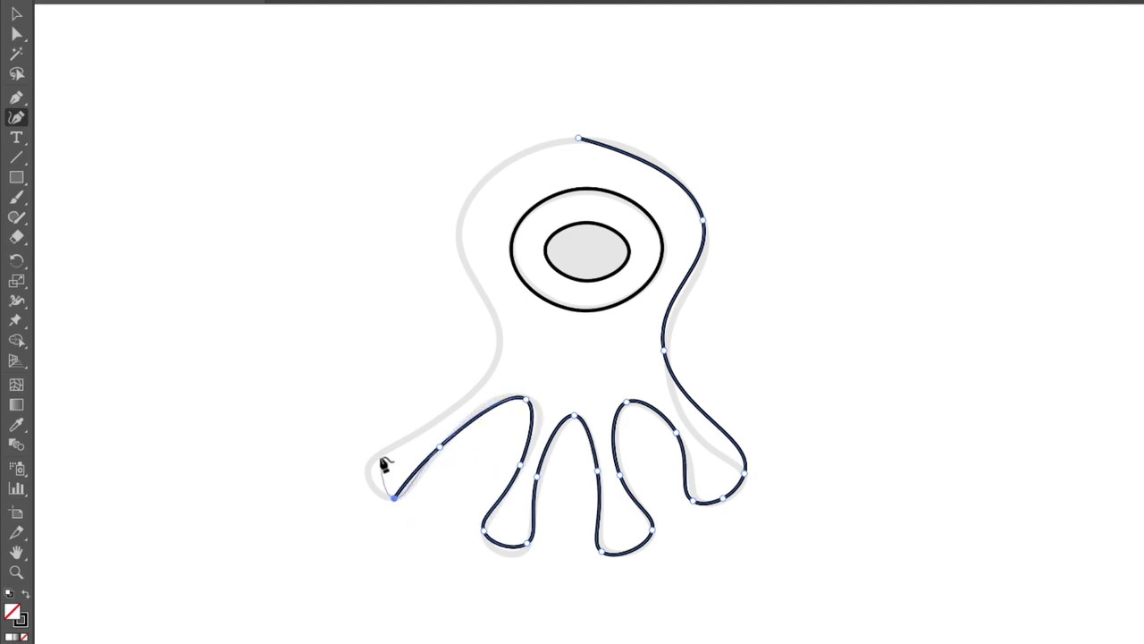
click(365, 462)
click(459, 403)
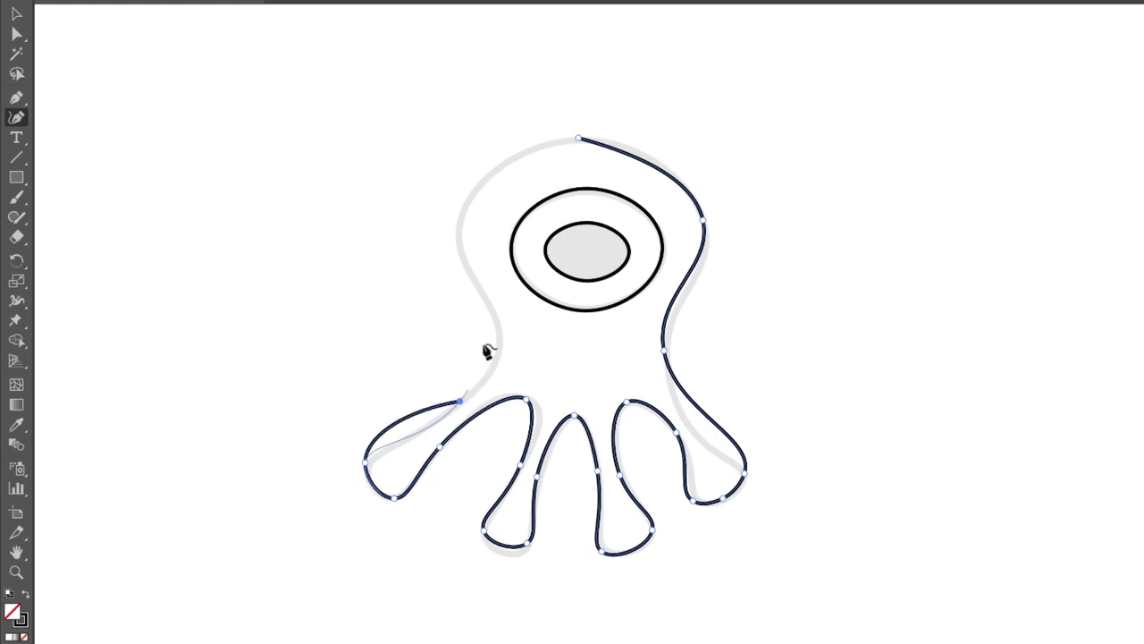
- Trace the left side of the neck and head, and close the body outline at its starting point
click(500, 337)
click(460, 217)
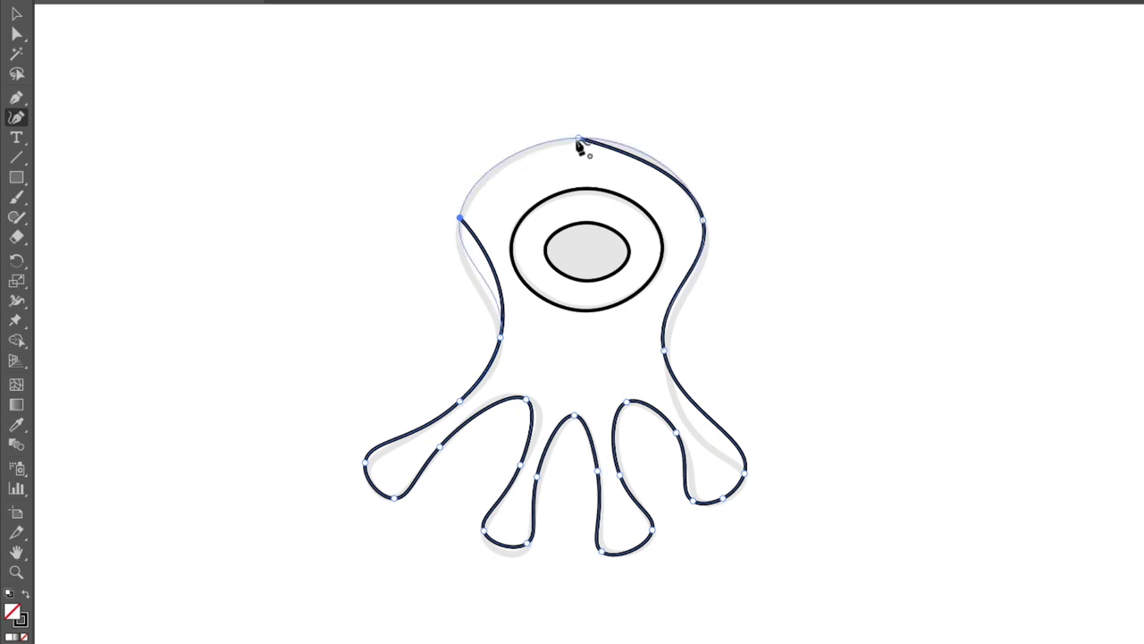
click(578, 140)
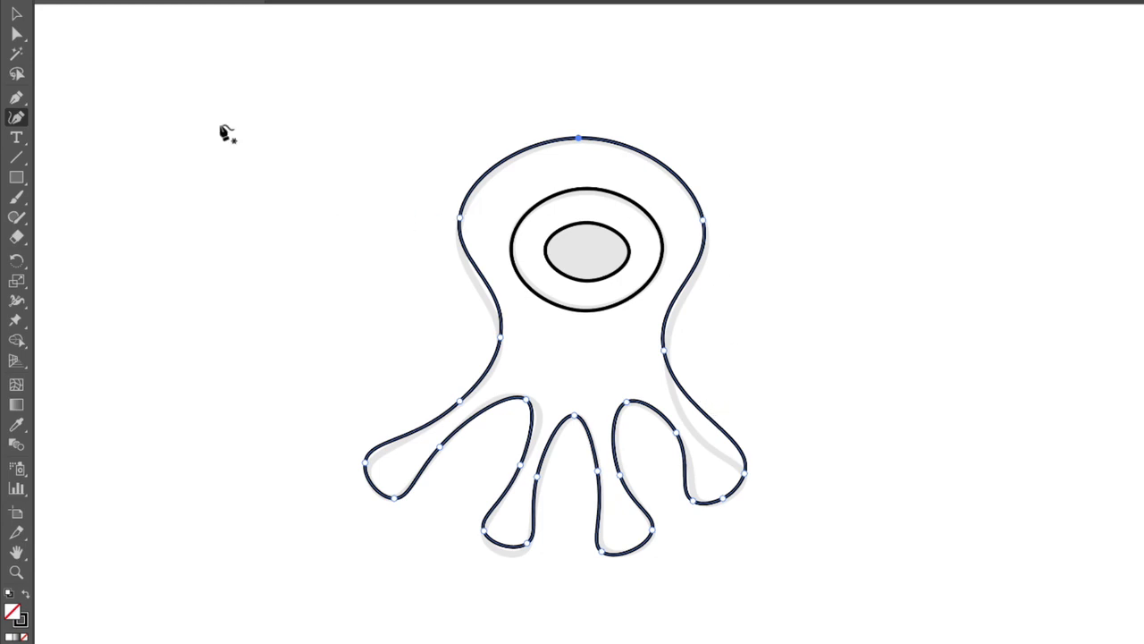
- Select the anchor point on the right side of the neck with the Direct Selection tool to inspect its handles
click(15, 13)
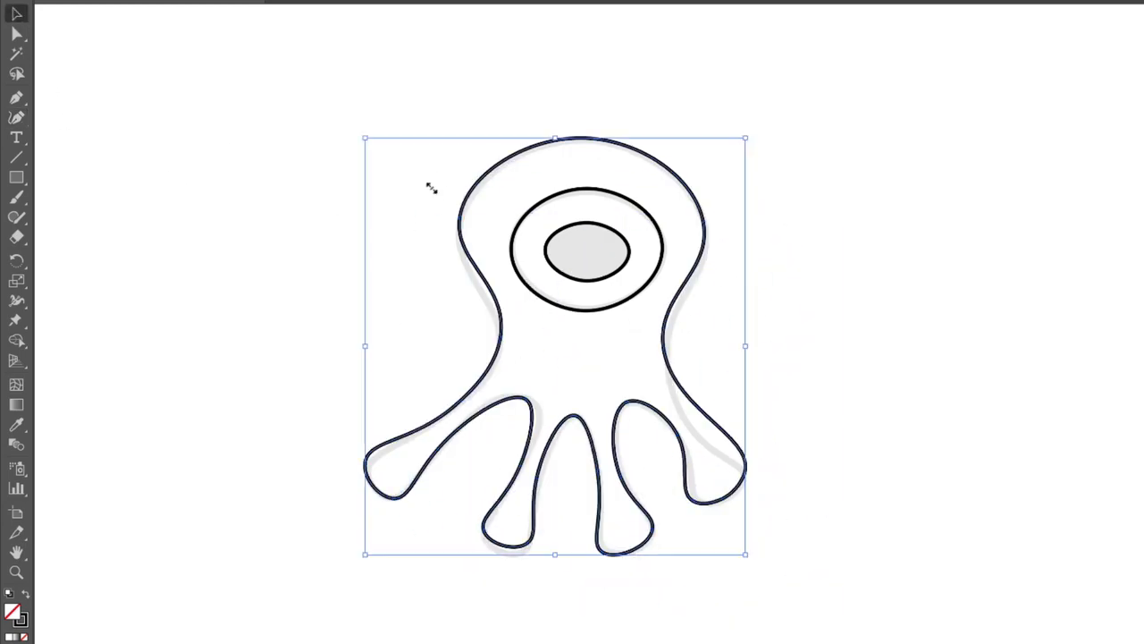
click(17, 34)
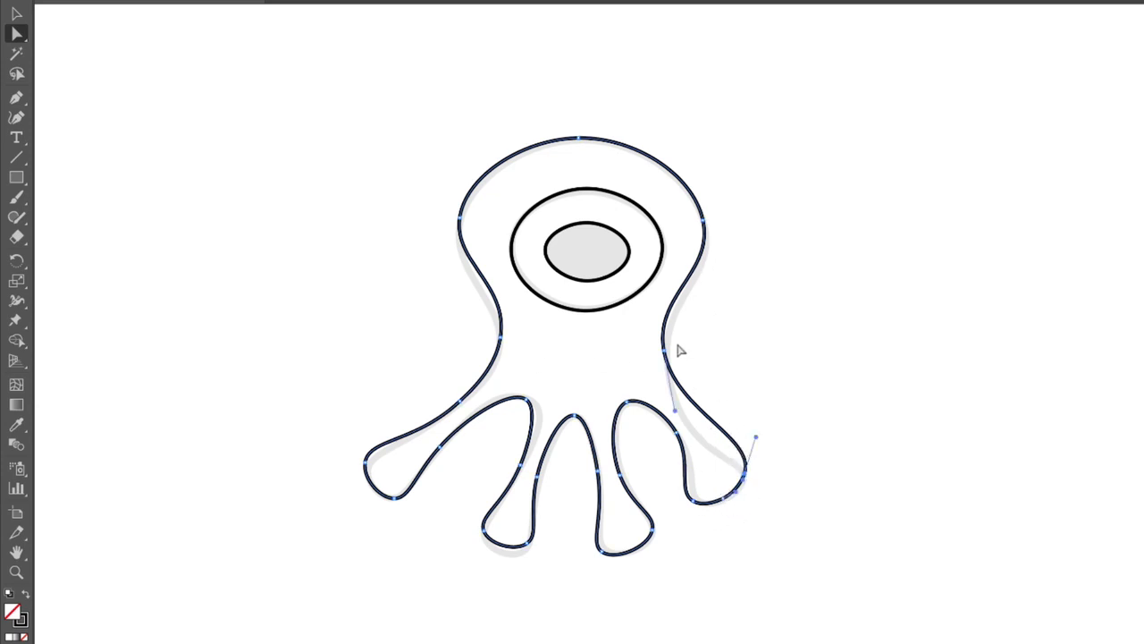
key(ctrl+plus)
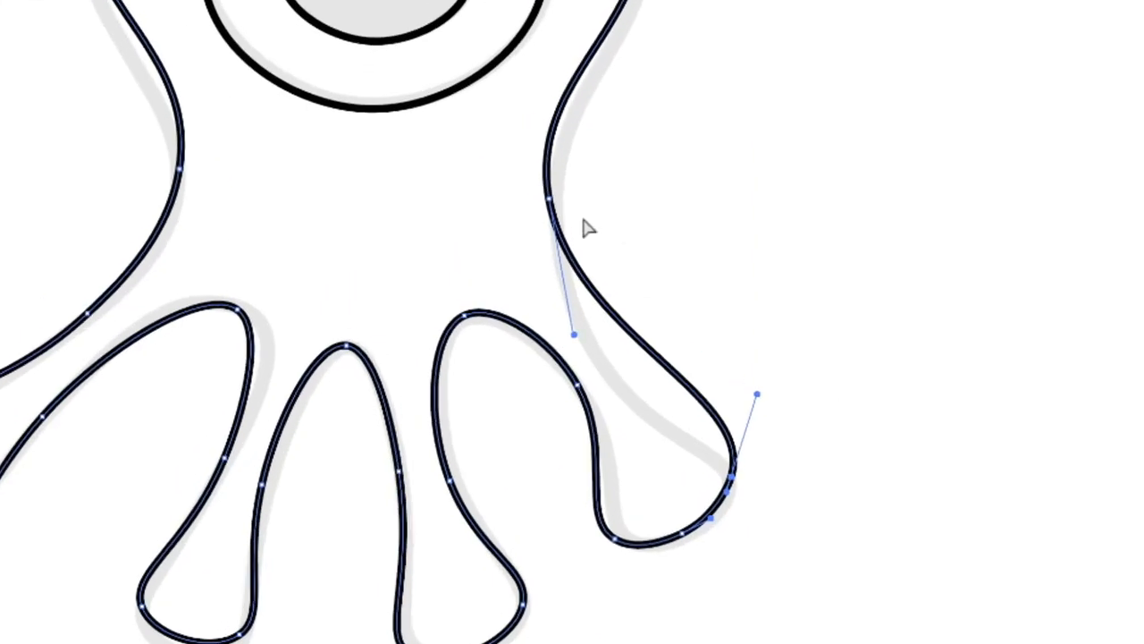
click(548, 199)
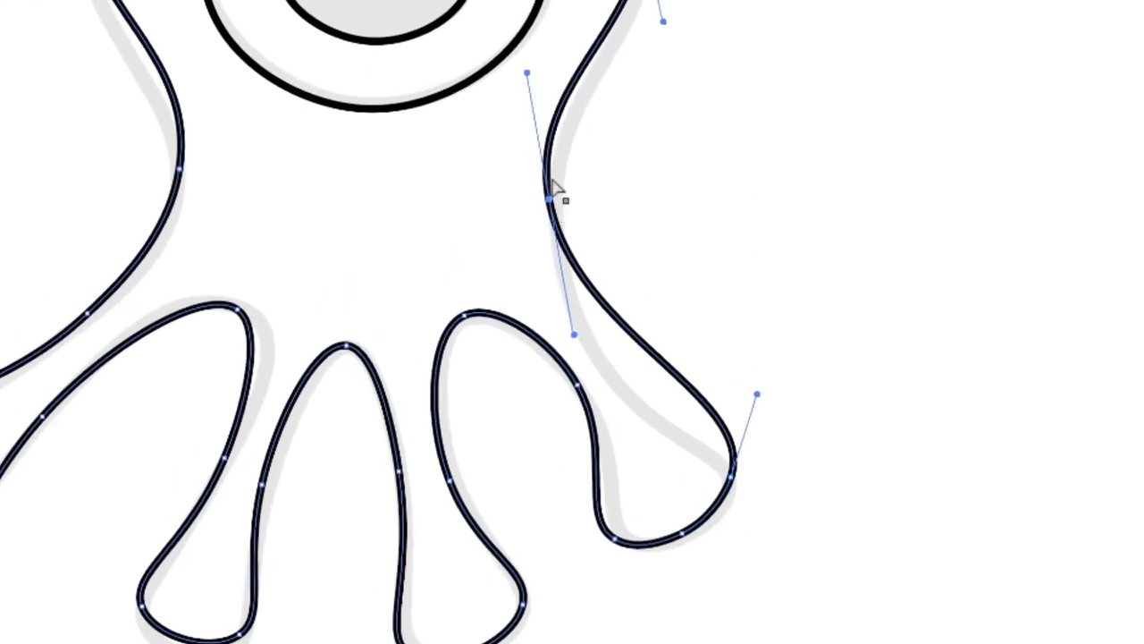
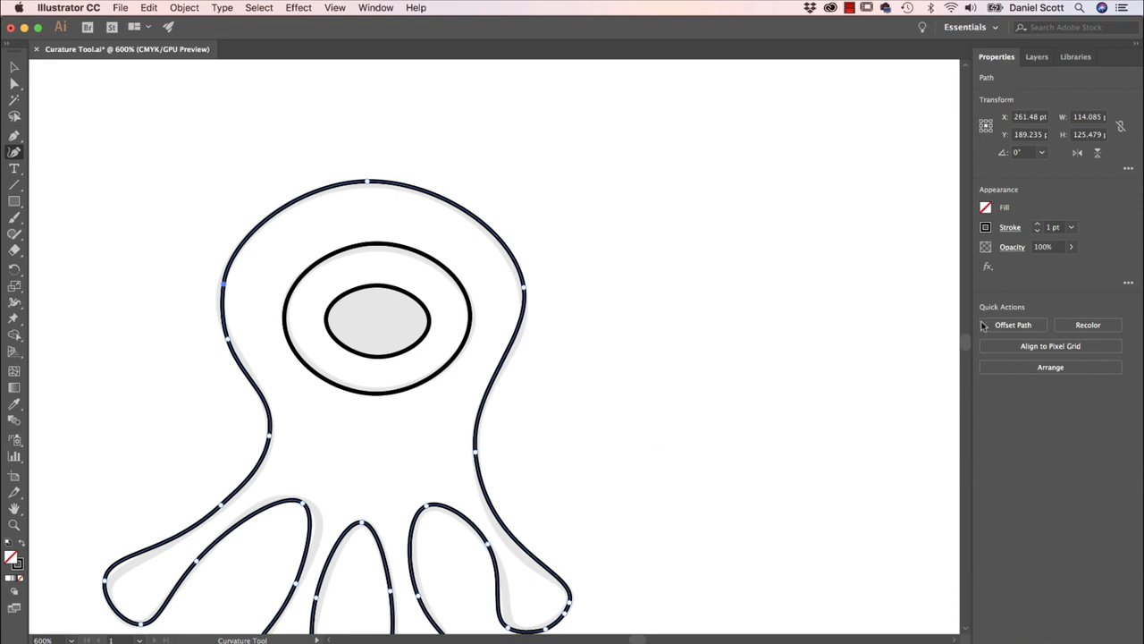
- Remove the two extra anchor points at the right tentacle's tip, and add a point on its outer edge aligned with the template
scroll(919, 382, down, 3)
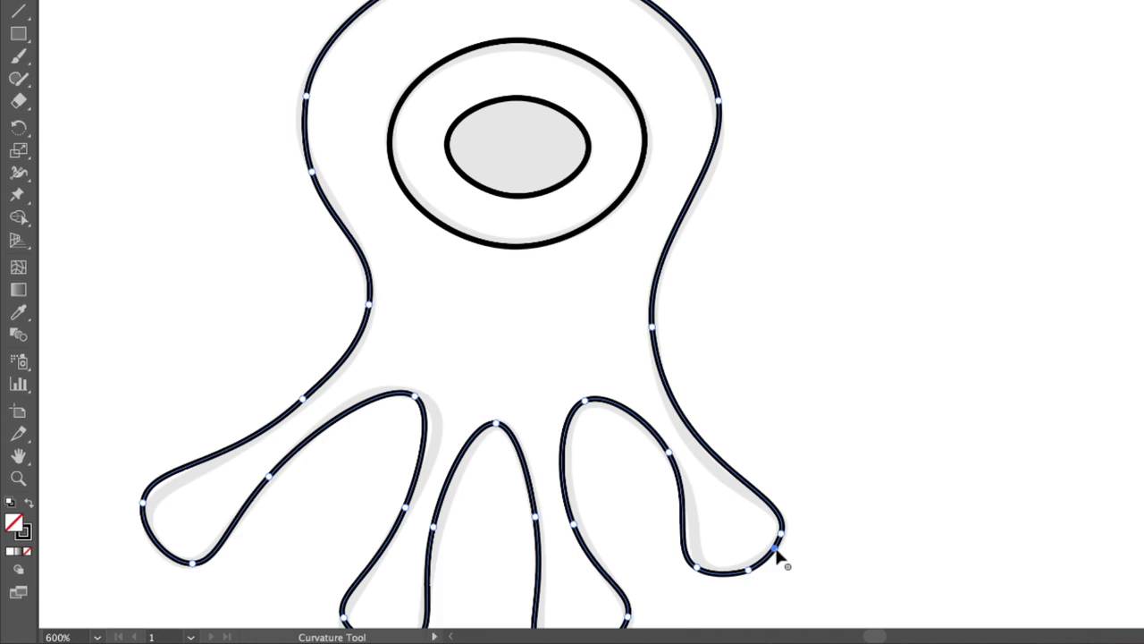
key(Delete)
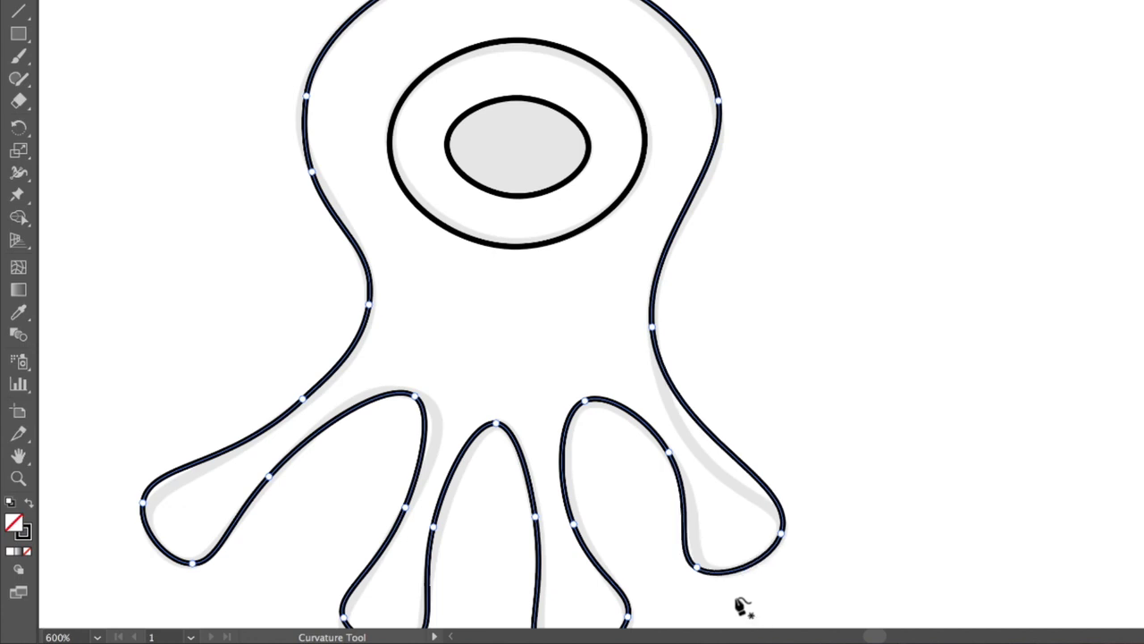
click(724, 448)
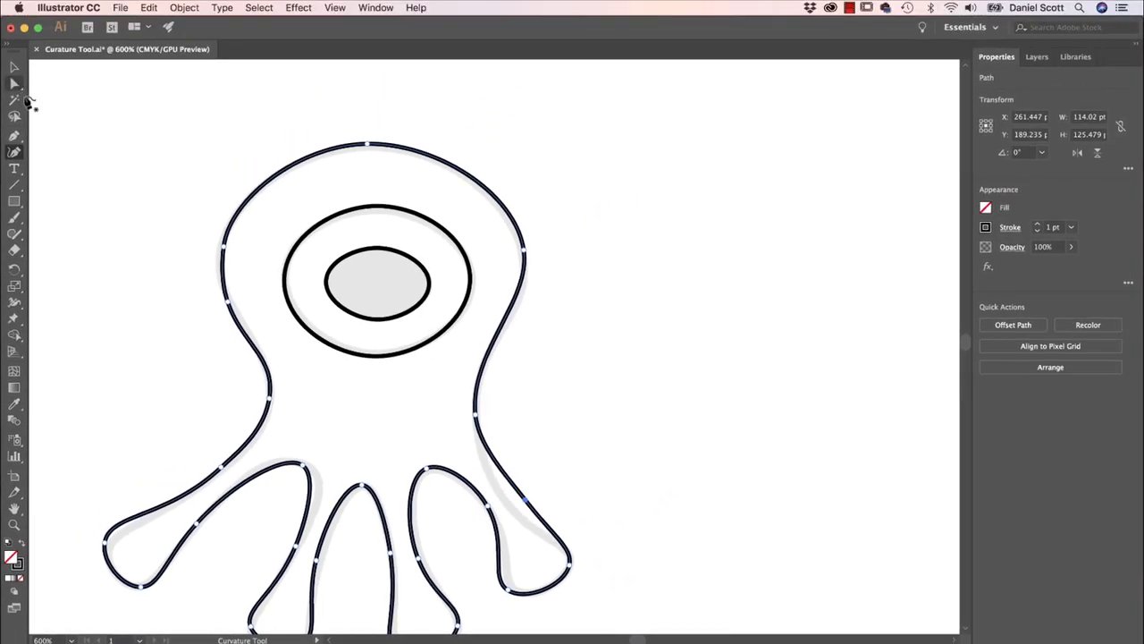
drag(528, 507, 516, 511)
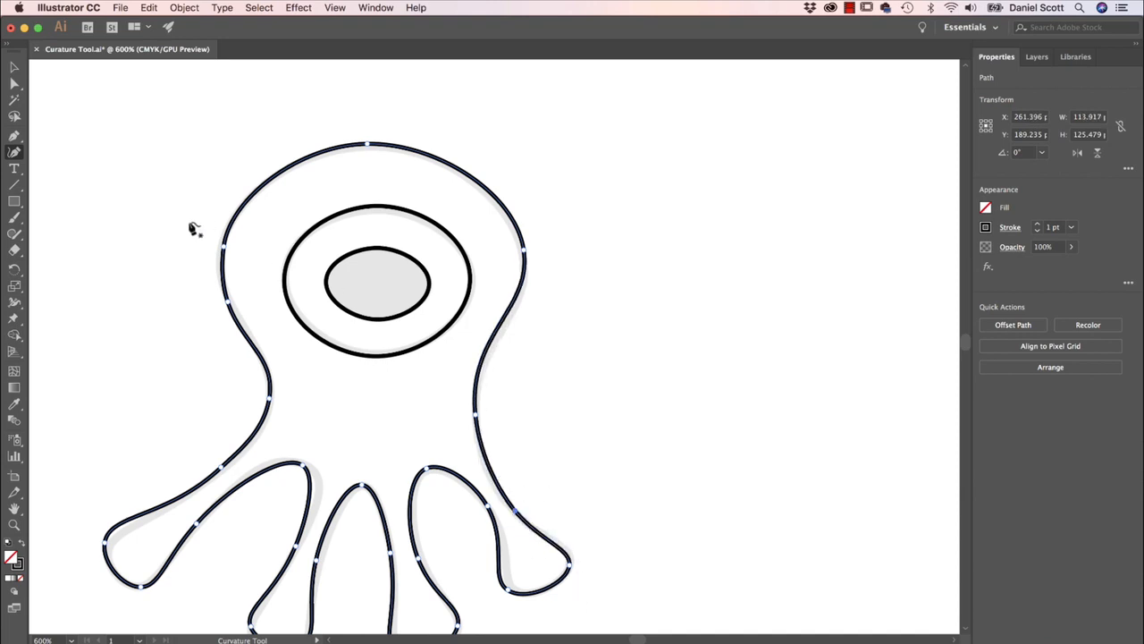
- Extend the lower direction handle of the head's right anchor point with Direct Selection to fit the template, and deselect the path
click(20, 84)
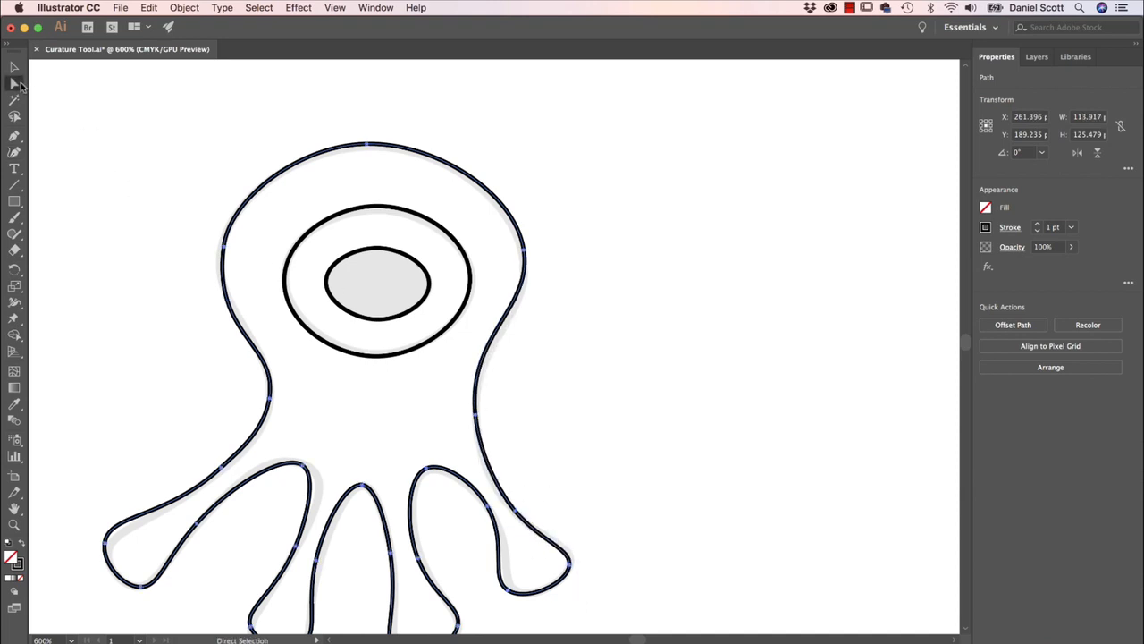
click(525, 254)
drag(533, 312, 535, 324)
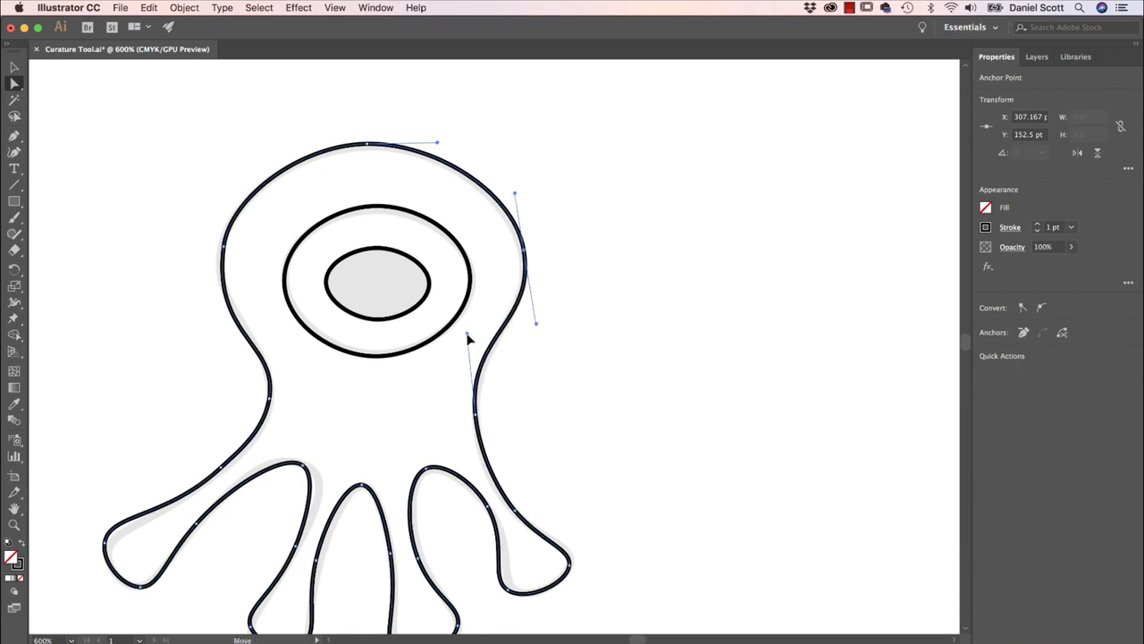
click(610, 380)
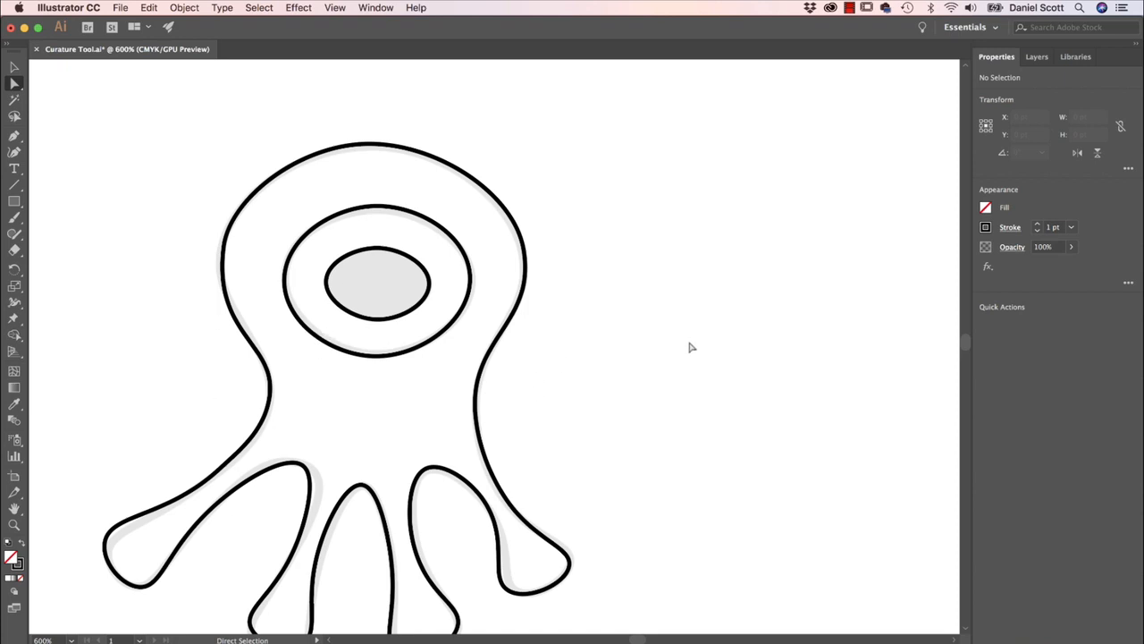
- Switch to the Curvature tool for tracing the crown template
key(space)
drag(842, 331, 176, 337)
drag(685, 379, 356, 383)
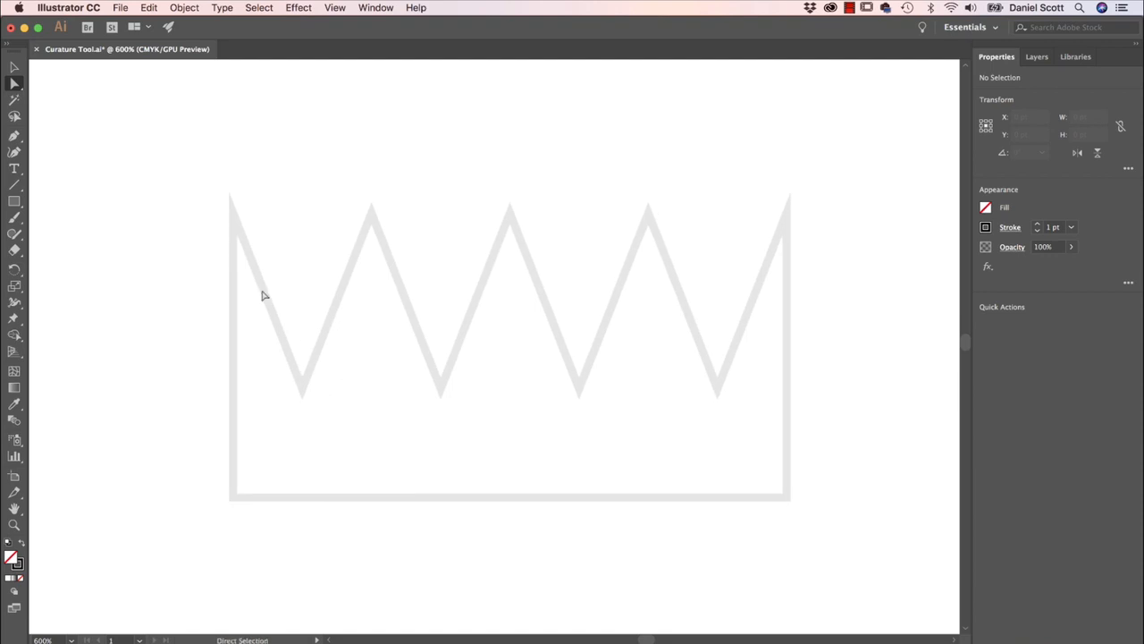
click(14, 152)
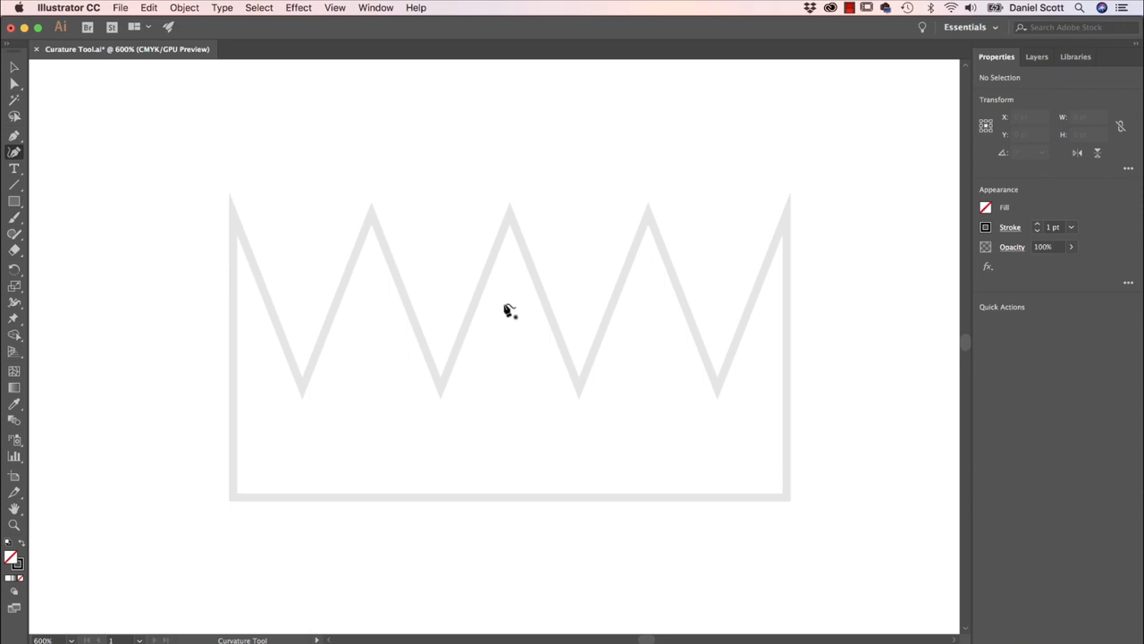
- Try to trace the crown with smooth points from its left tip around the base and back along the zigzag to the centre peak
click(232, 209)
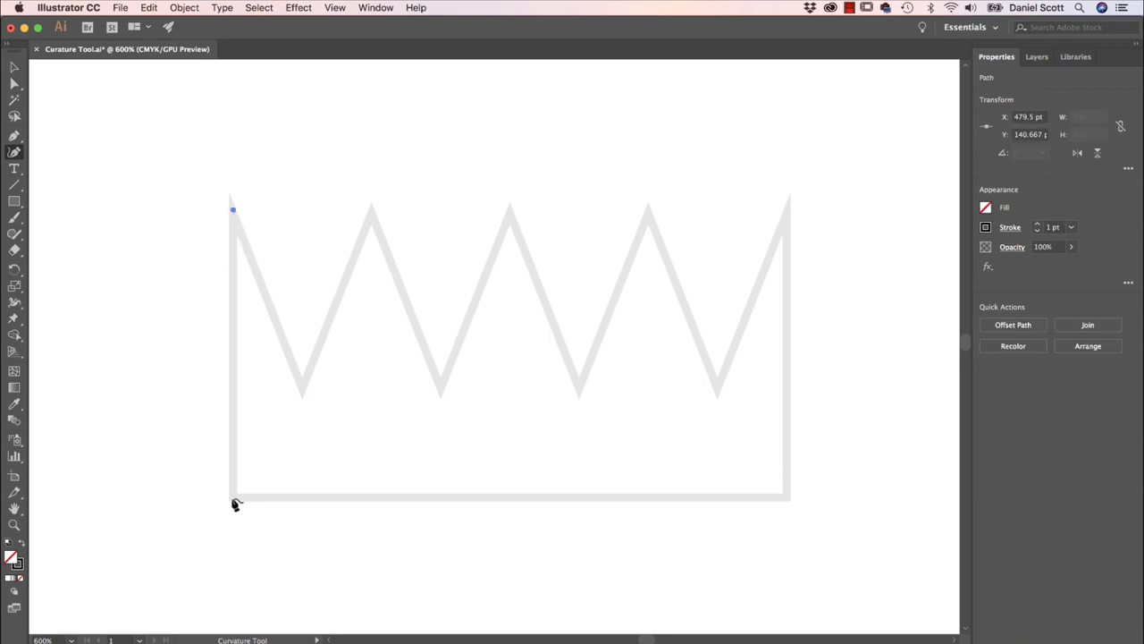
click(233, 498)
click(785, 498)
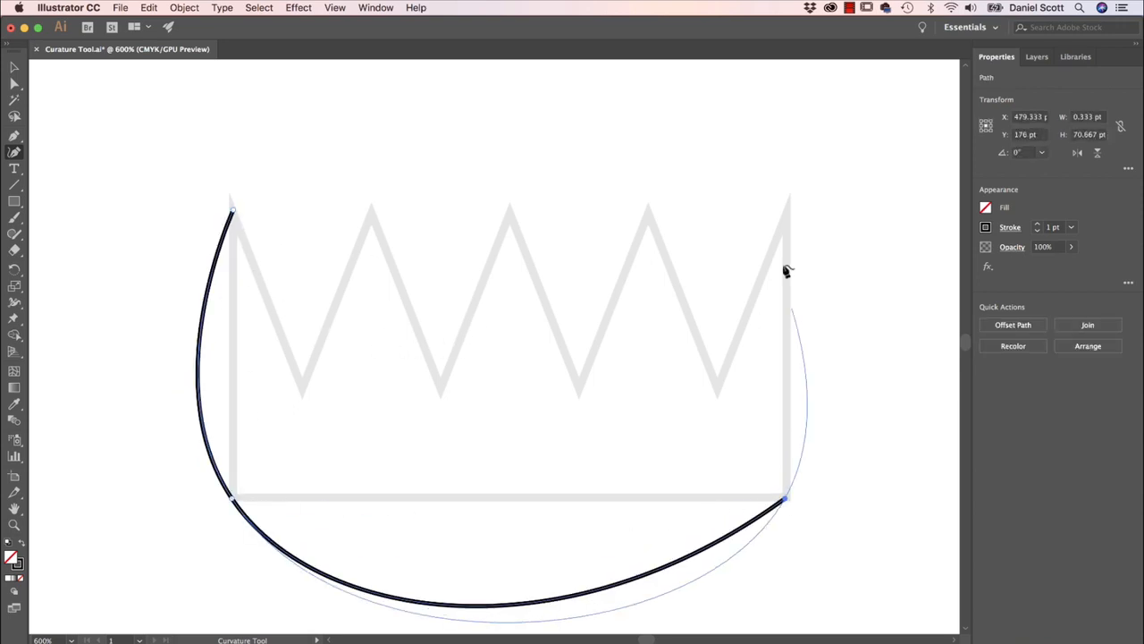
click(788, 205)
click(713, 388)
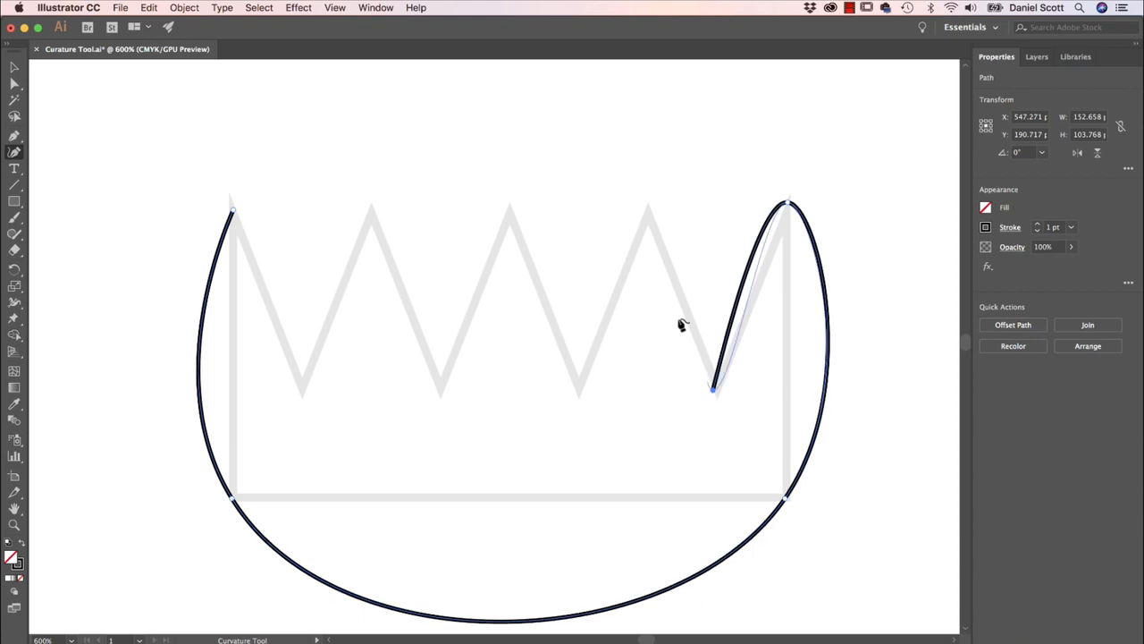
click(651, 207)
click(577, 385)
click(508, 211)
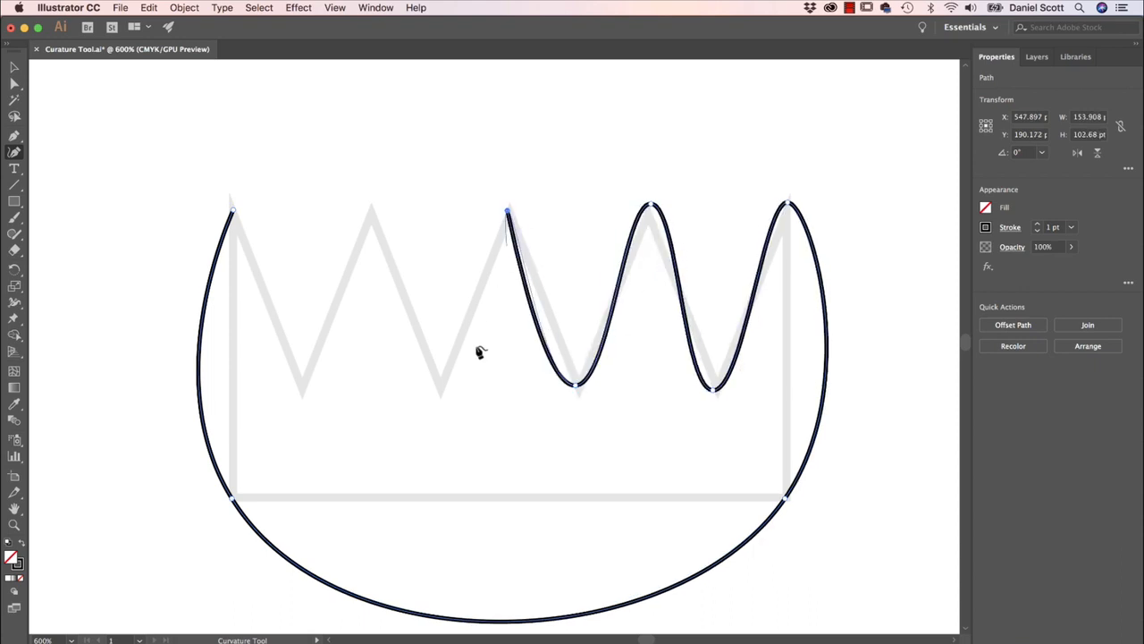
- Undo the whole smooth-point tracing of the crown
key(super+z)
key(super+z)
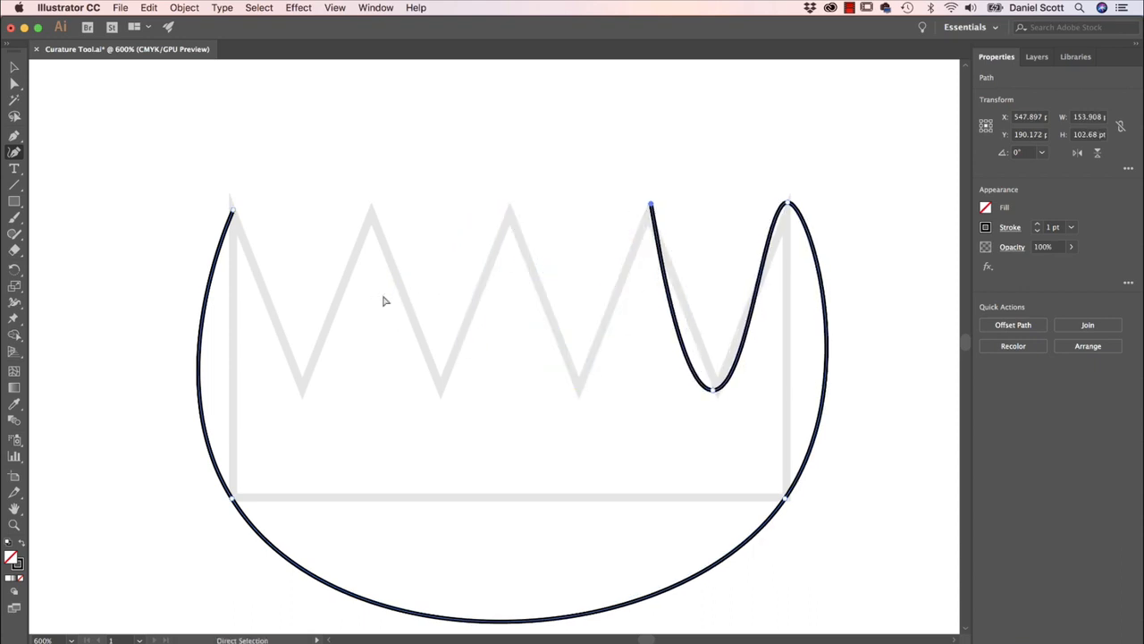
key(super+z)
key(super+z)
key(super+z)
key(super+z)
key(super+z)
key(super+z)
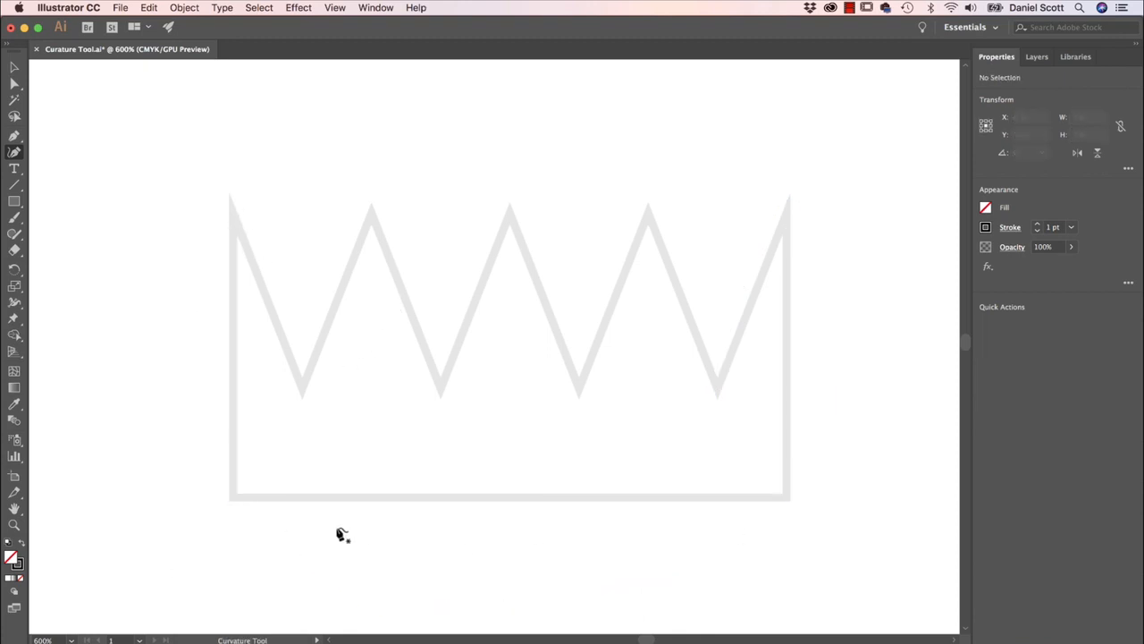
- Trace the crown's left side, base and right side with straight segments, using corner points starting at the left tip
click(232, 211)
click(235, 497)
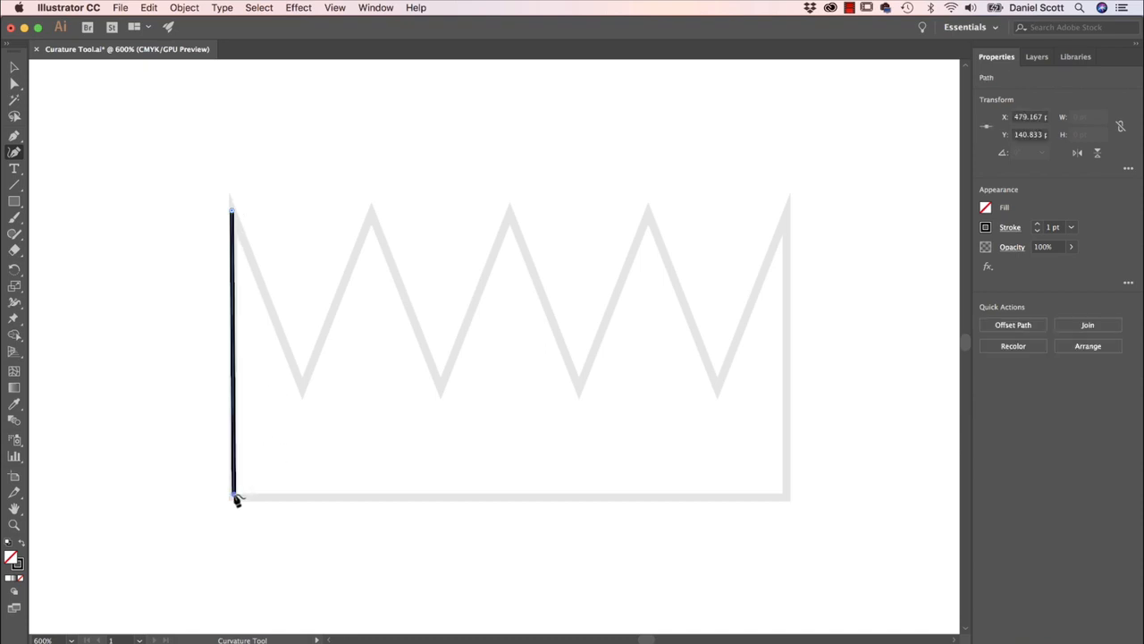
click(784, 495)
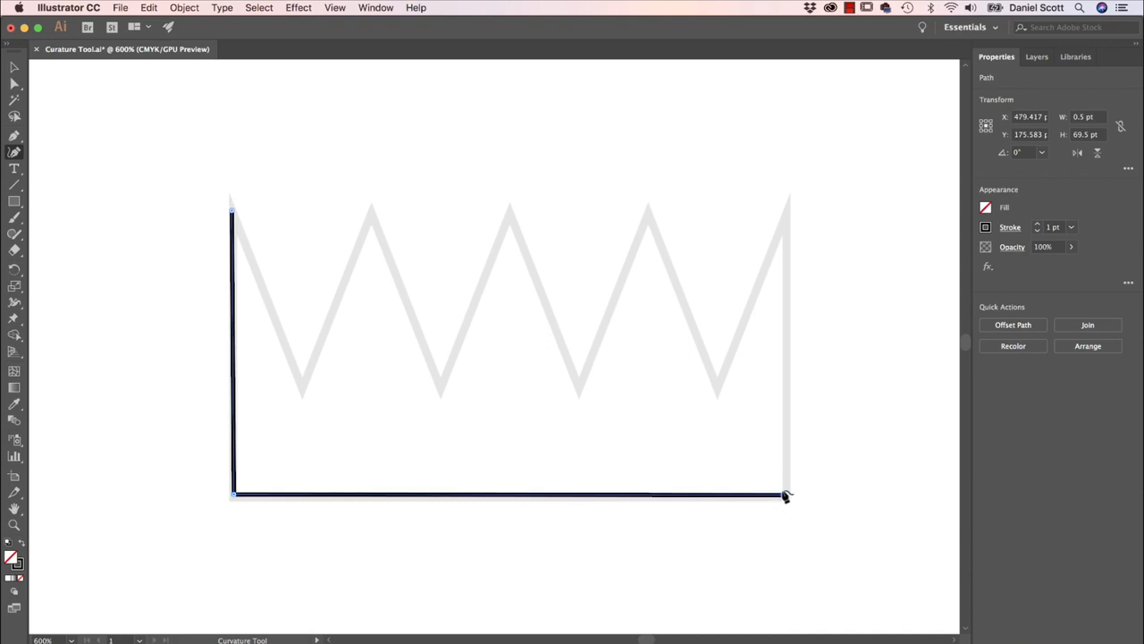
click(786, 210)
- Trace the crown's zigzag from the right tip to the centre peak, converting the smooth point at the second valley to a corner
click(717, 384)
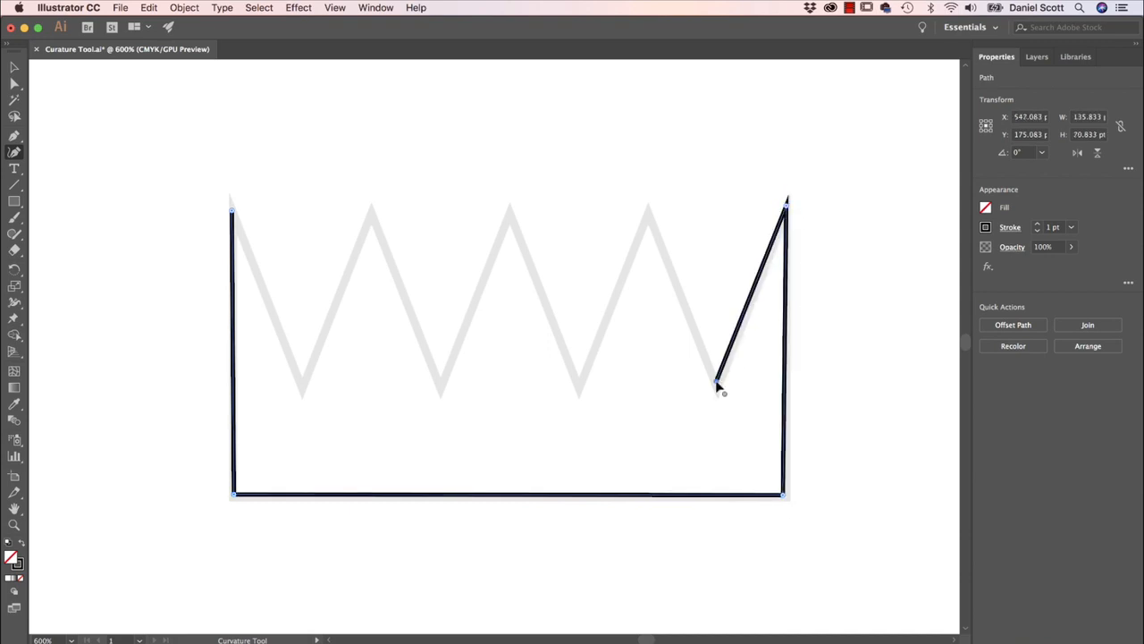
click(647, 214)
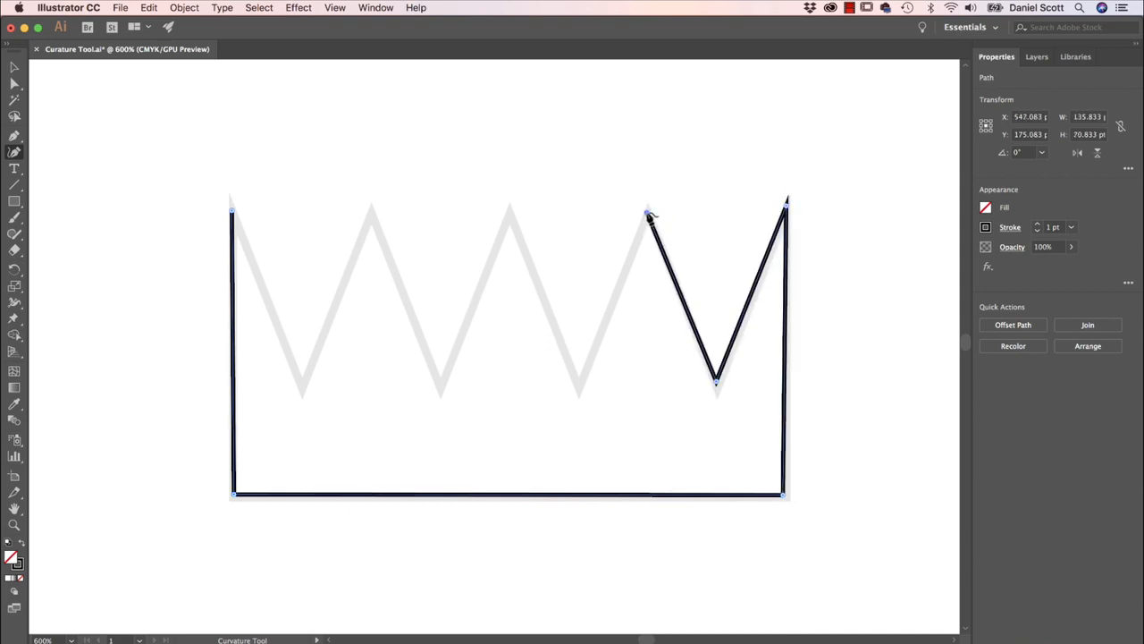
click(581, 386)
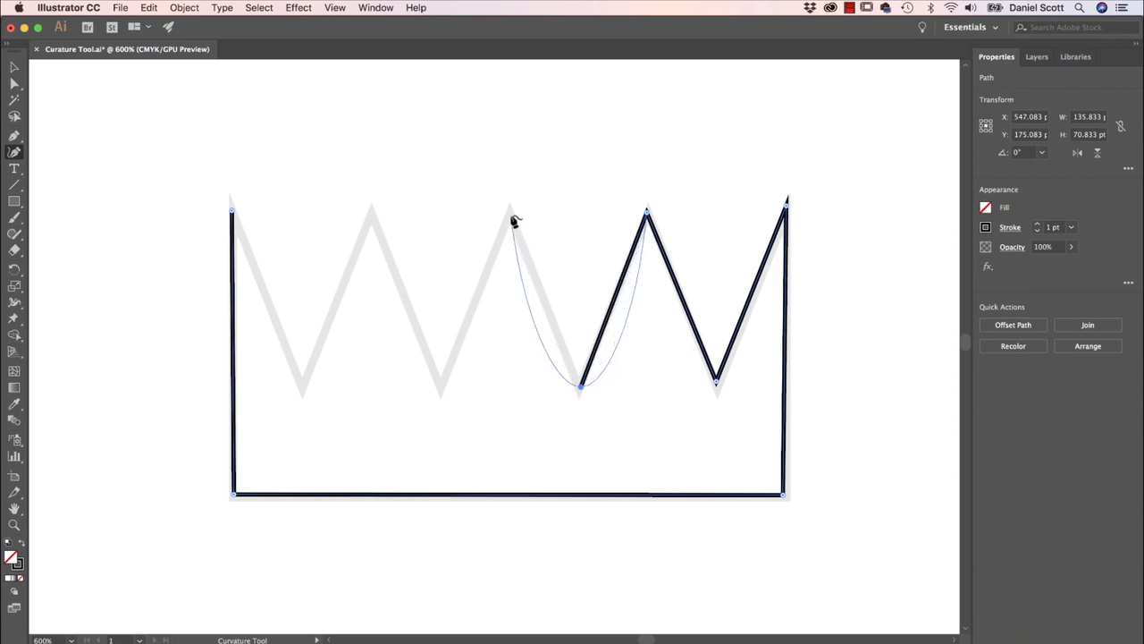
key(Escape)
click(581, 387)
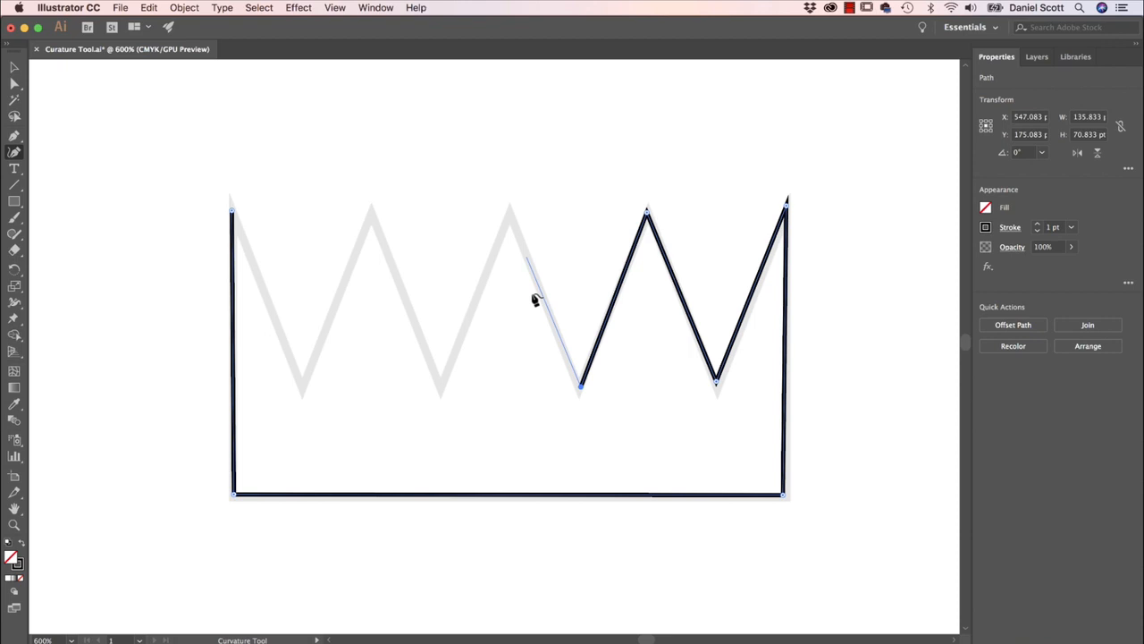
click(510, 213)
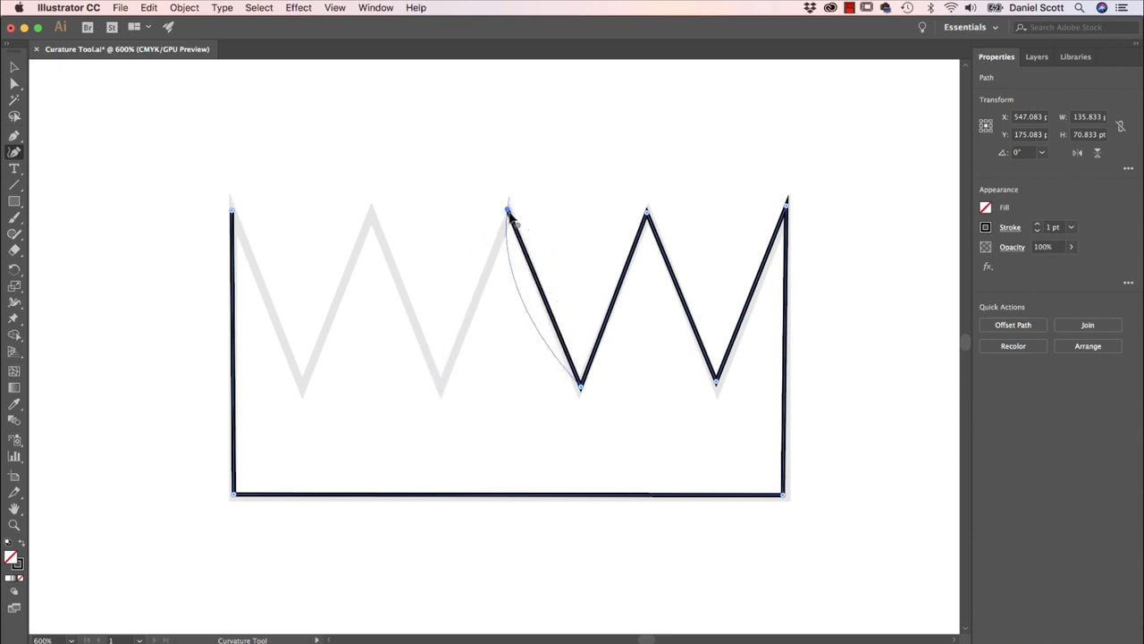
- Trace the rest of the zigzag with corner points and close the crown outline at its starting point
click(441, 388)
click(372, 213)
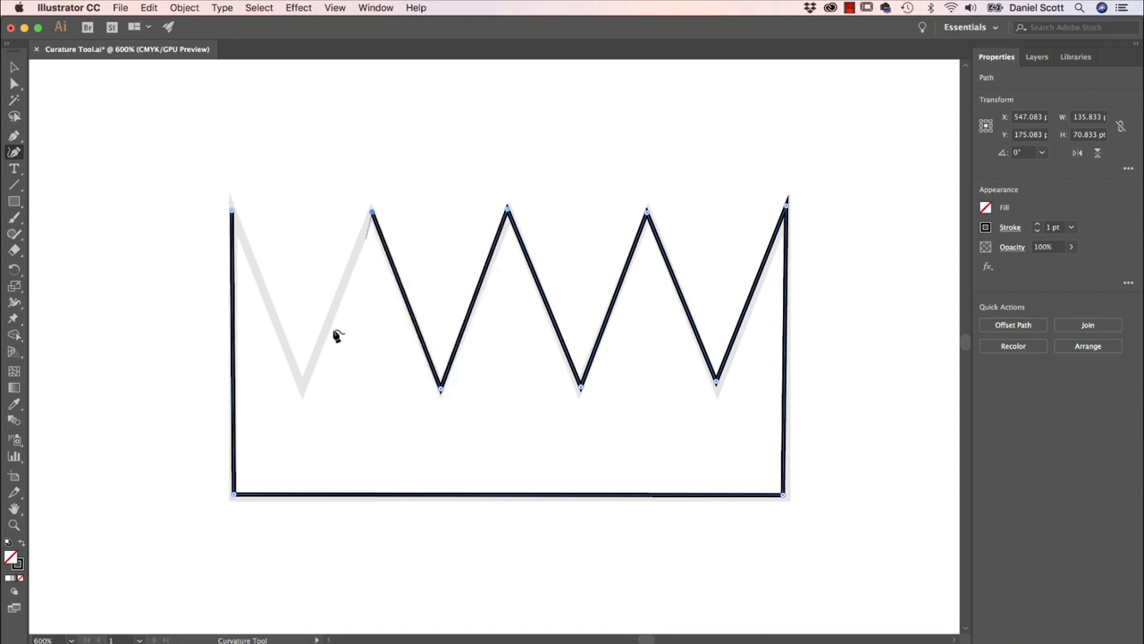
click(302, 384)
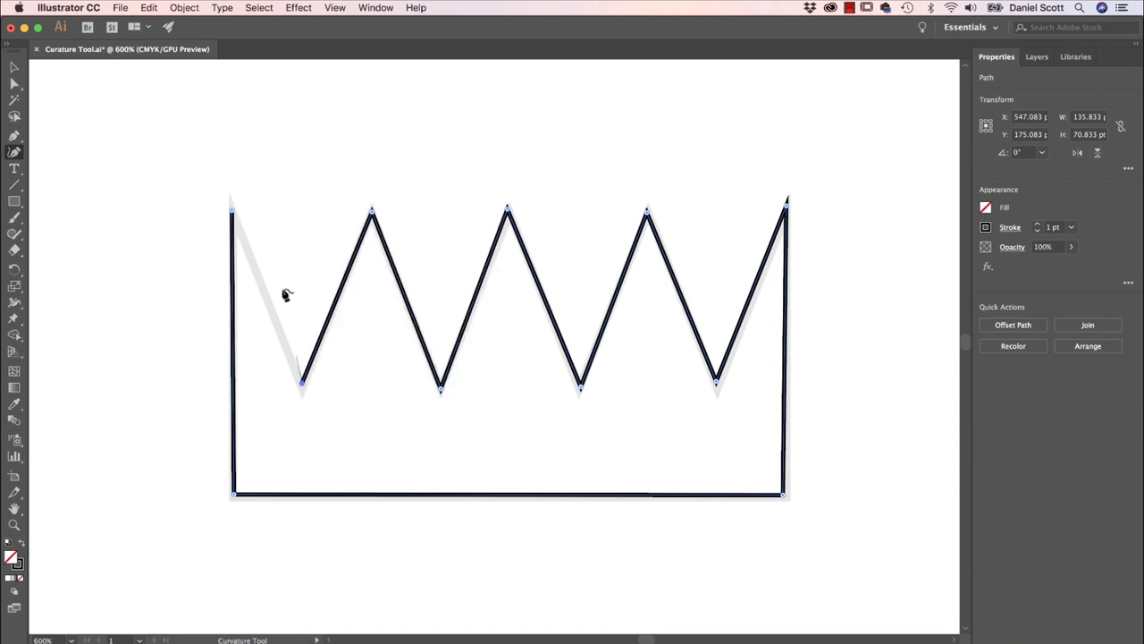
click(235, 217)
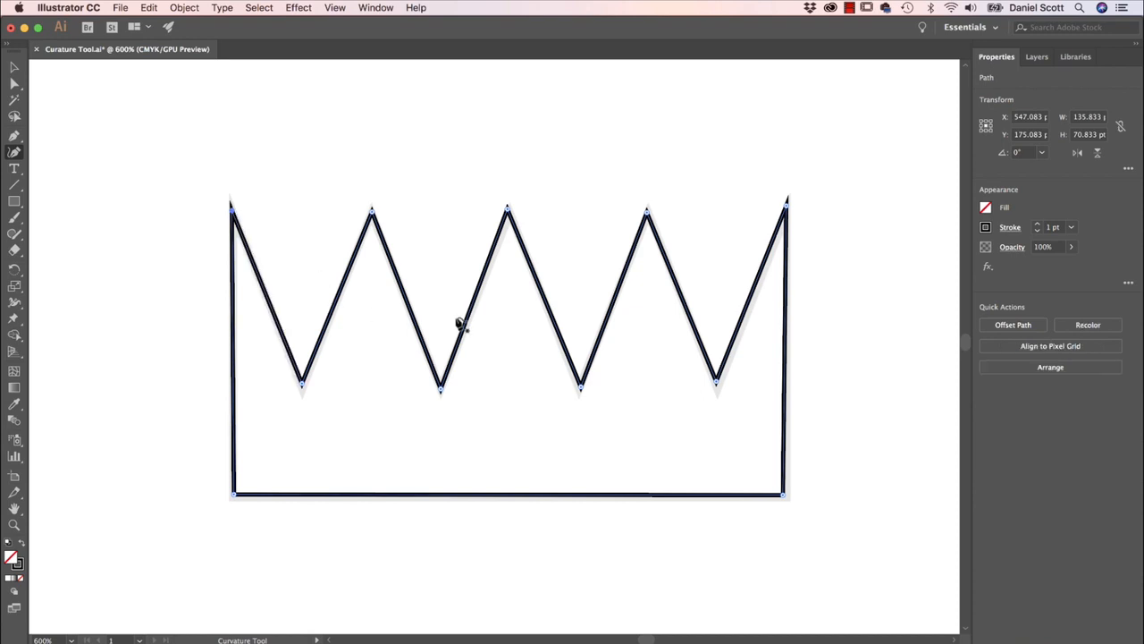
drag(338, 280, 897, 305)
drag(477, 374, 796, 342)
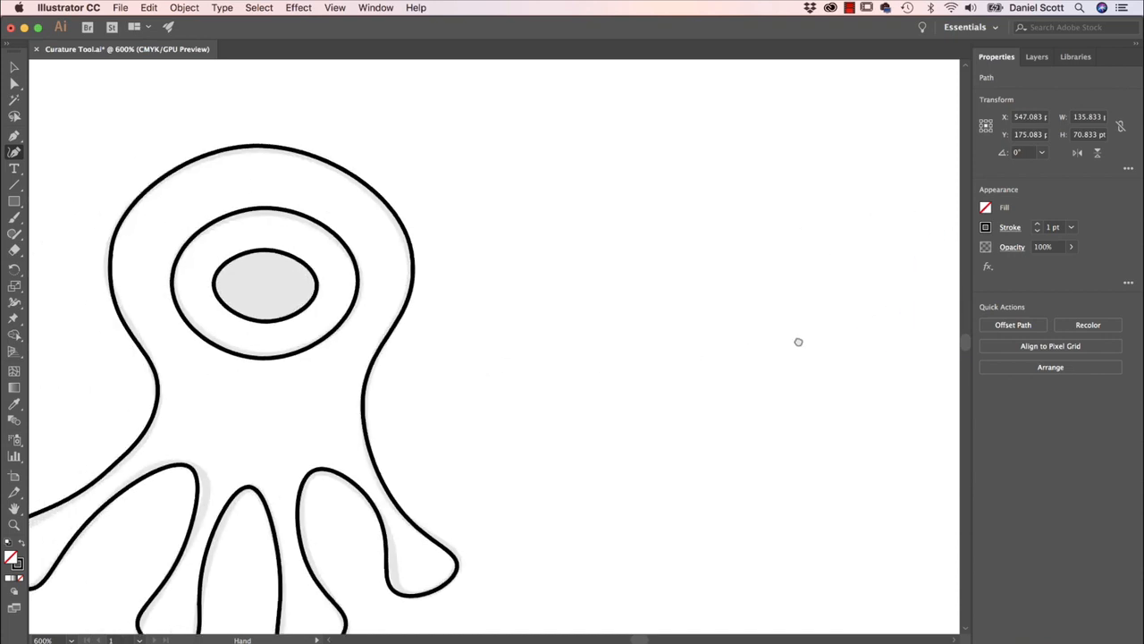
drag(594, 417, 381, 354)
drag(697, 340, 231, 320)
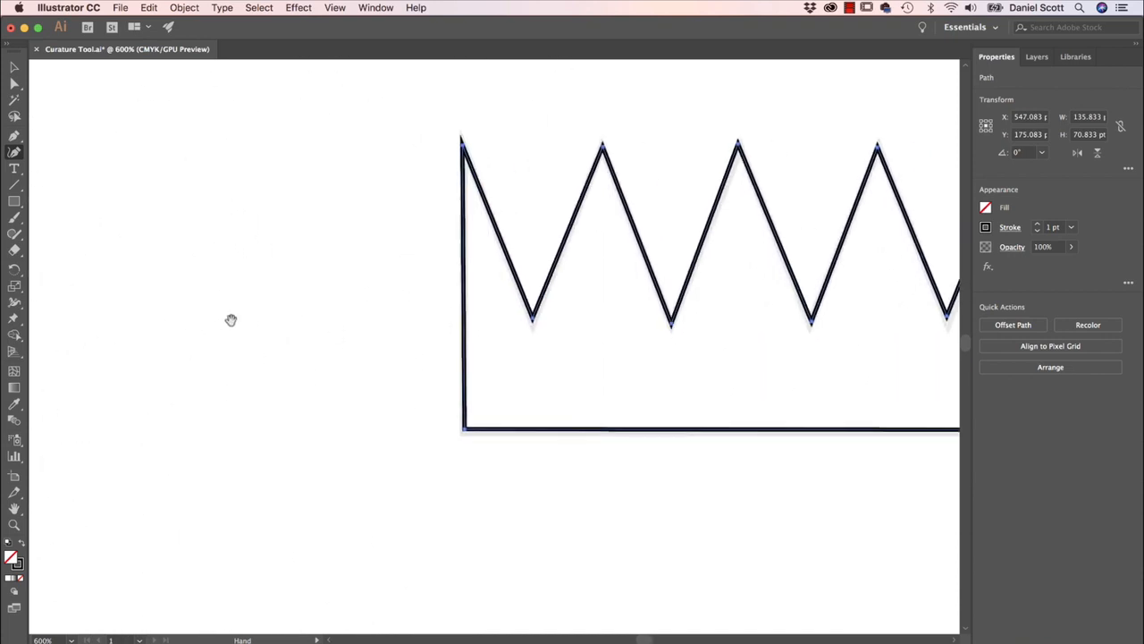
drag(503, 292, 202, 376)
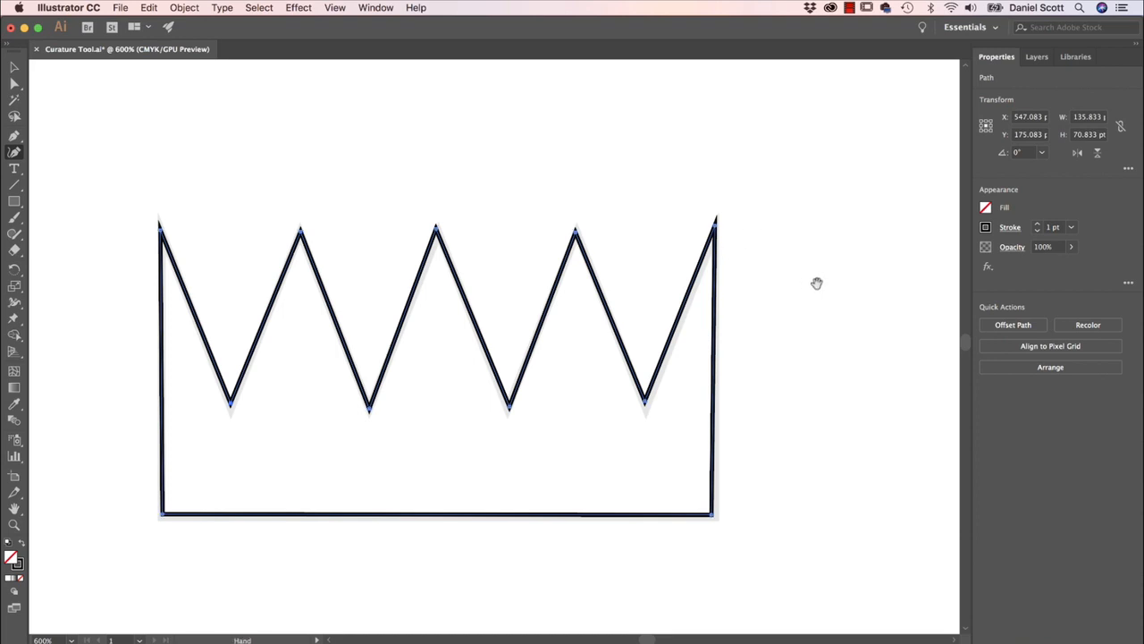
- Trace the curved right edge of the masked character's body from the base corner up to the arm, ending in a corner point
drag(531, 462, 825, 251)
drag(245, 532, 627, 306)
drag(256, 615, 526, 366)
drag(476, 437, 705, 171)
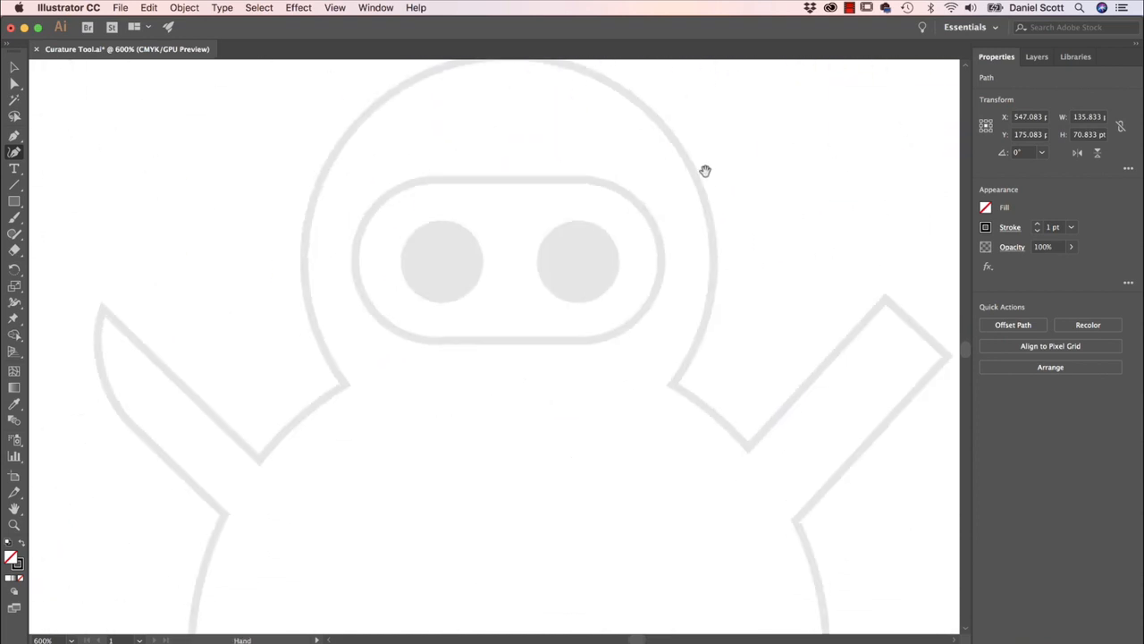
drag(698, 300, 700, 200)
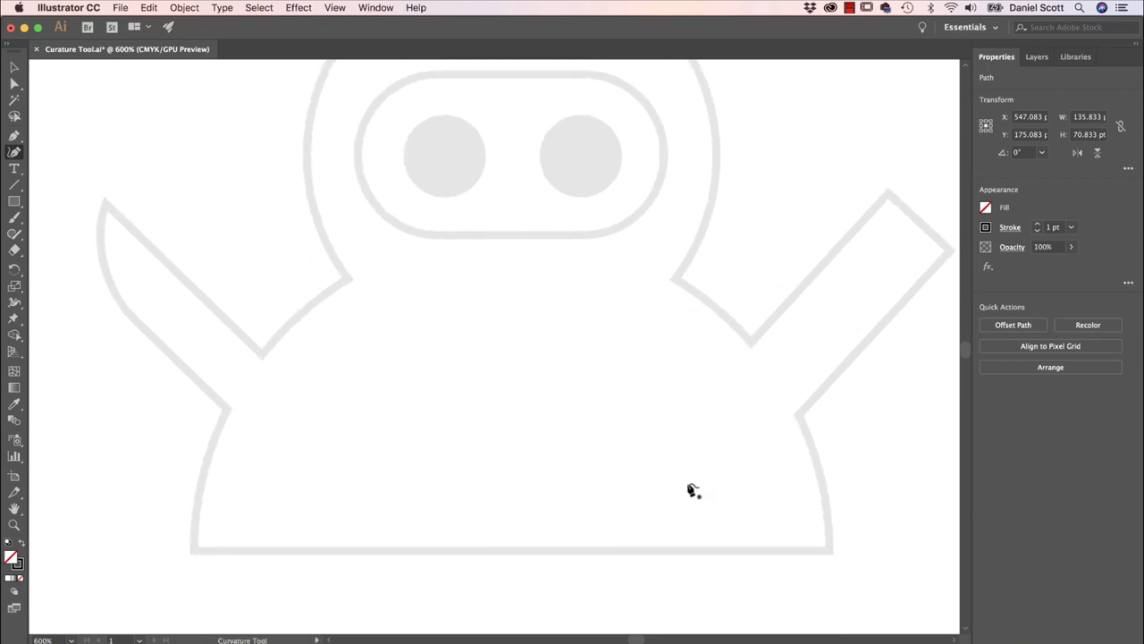
scroll(696, 318, up, 3)
scroll(696, 319, right, 3)
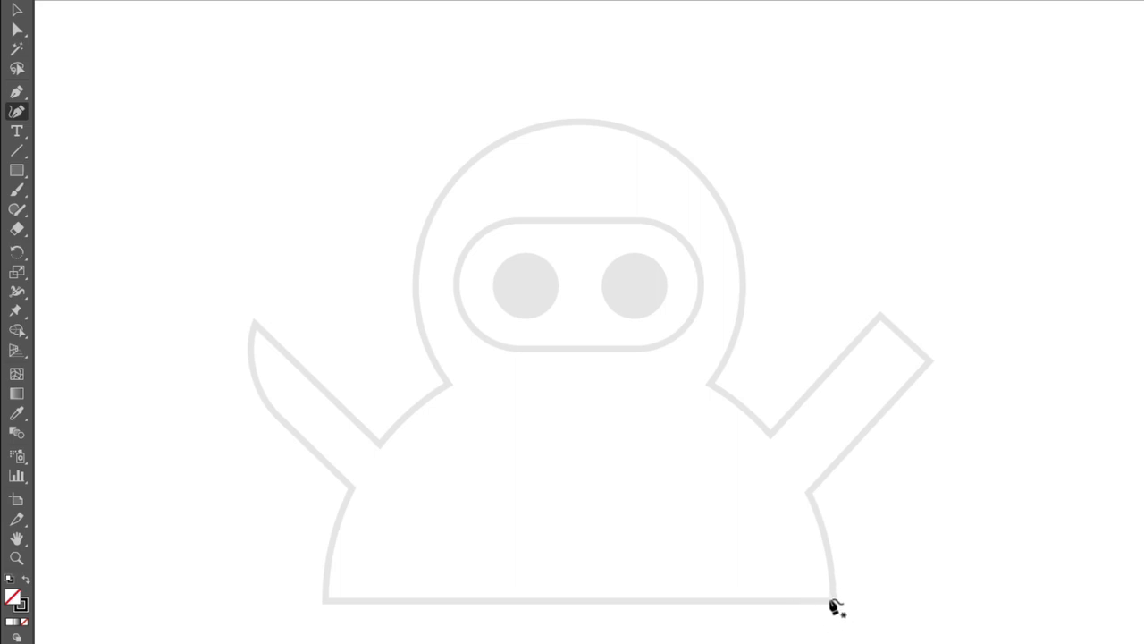
click(830, 597)
click(823, 540)
click(809, 493)
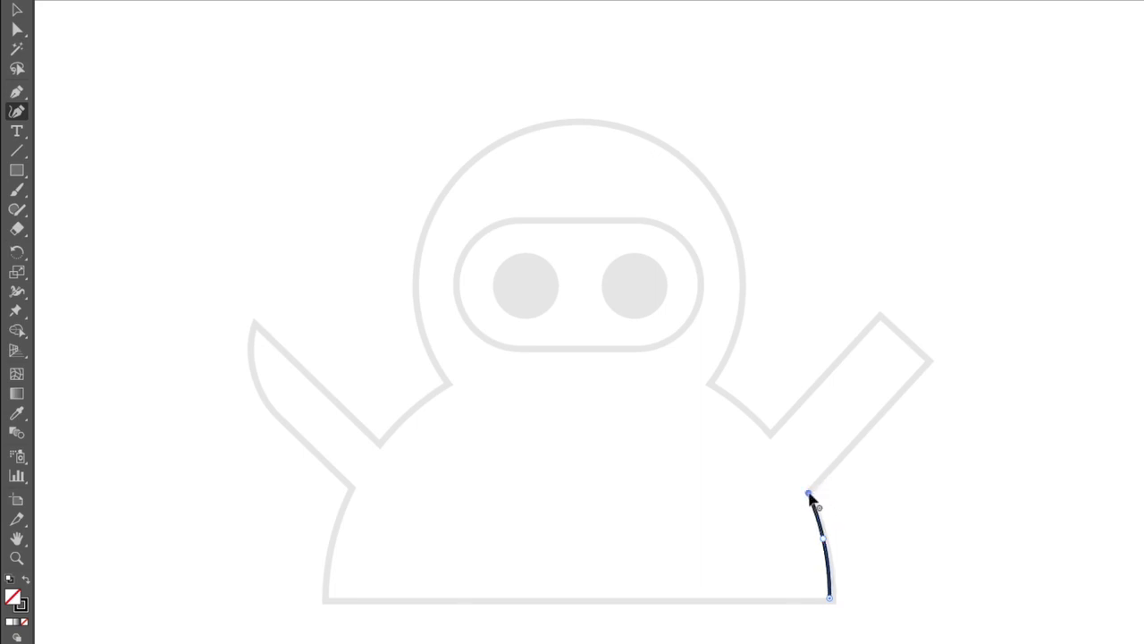
- Trace the character's right arm with corner points and continue with a curved shoulder up to a corner at the neck
click(928, 363)
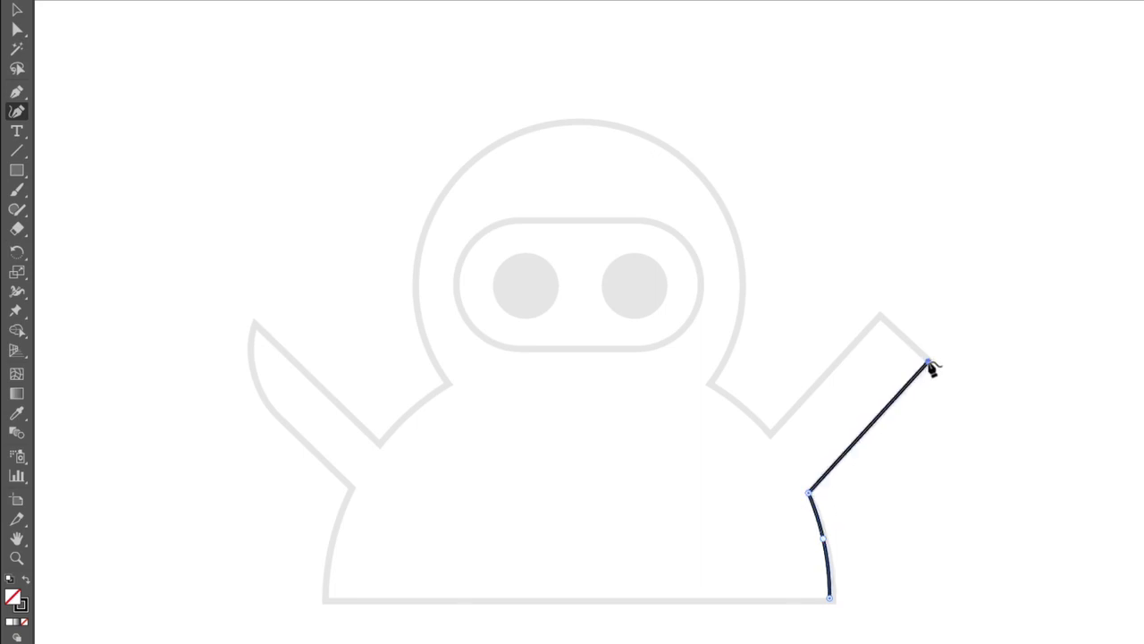
click(881, 316)
click(770, 434)
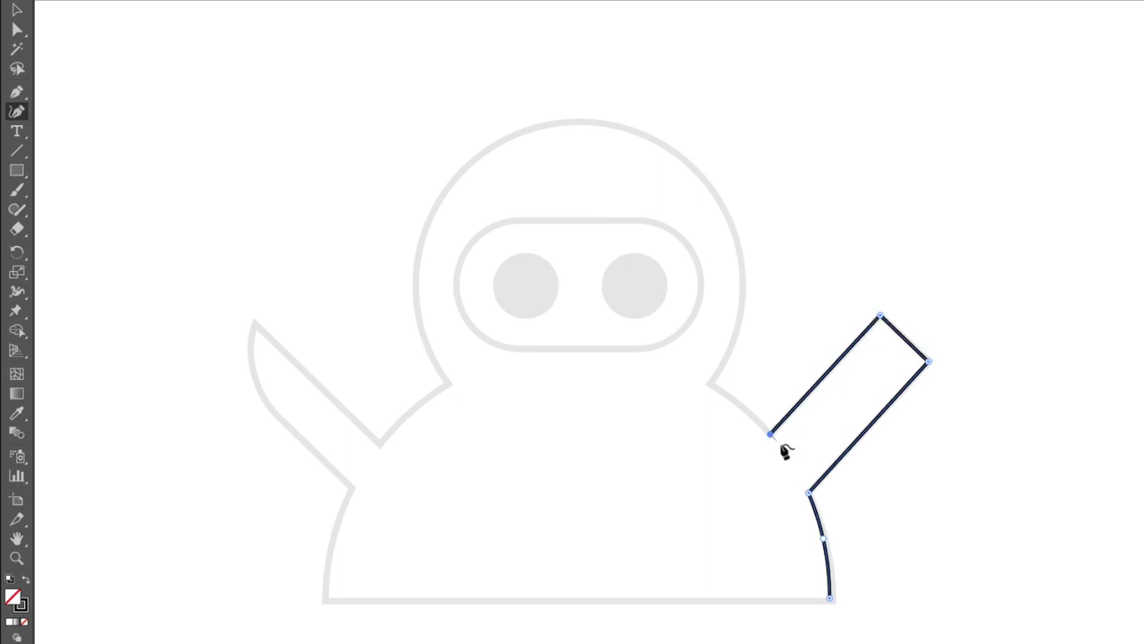
click(738, 404)
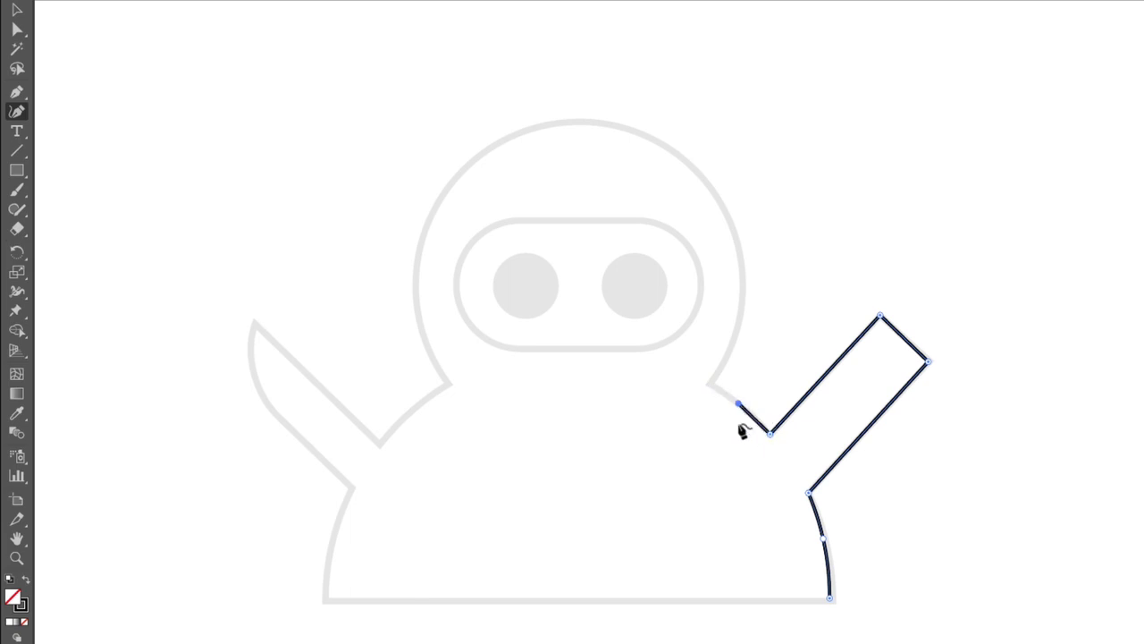
click(709, 385)
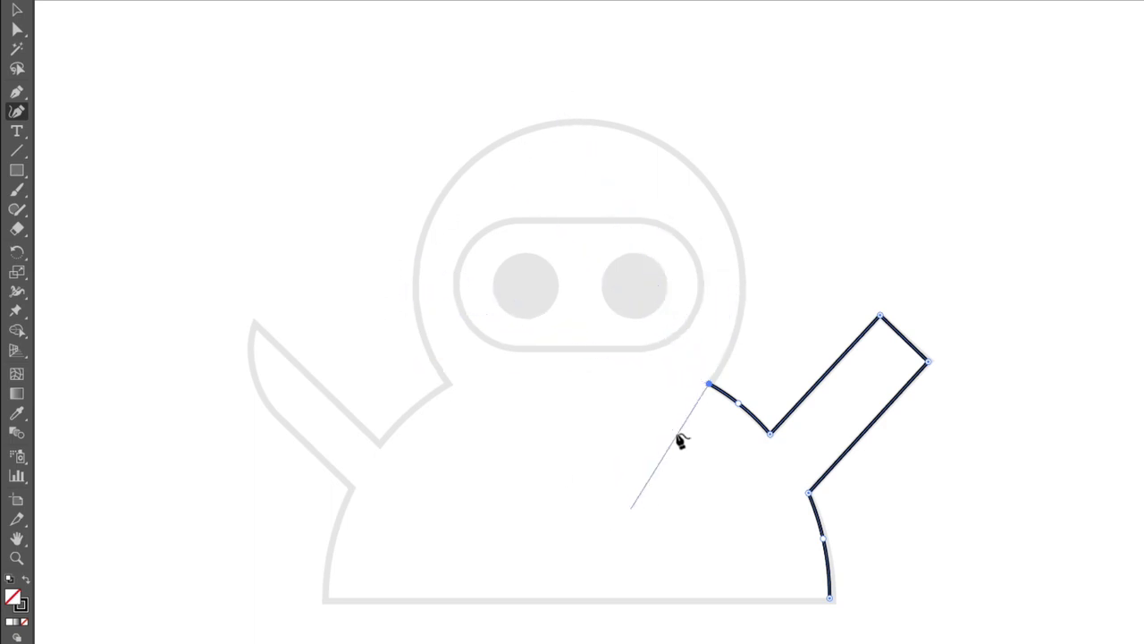
- Trace the round head with smooth points on its right side, top and left side, ending at the left neck corner
click(741, 282)
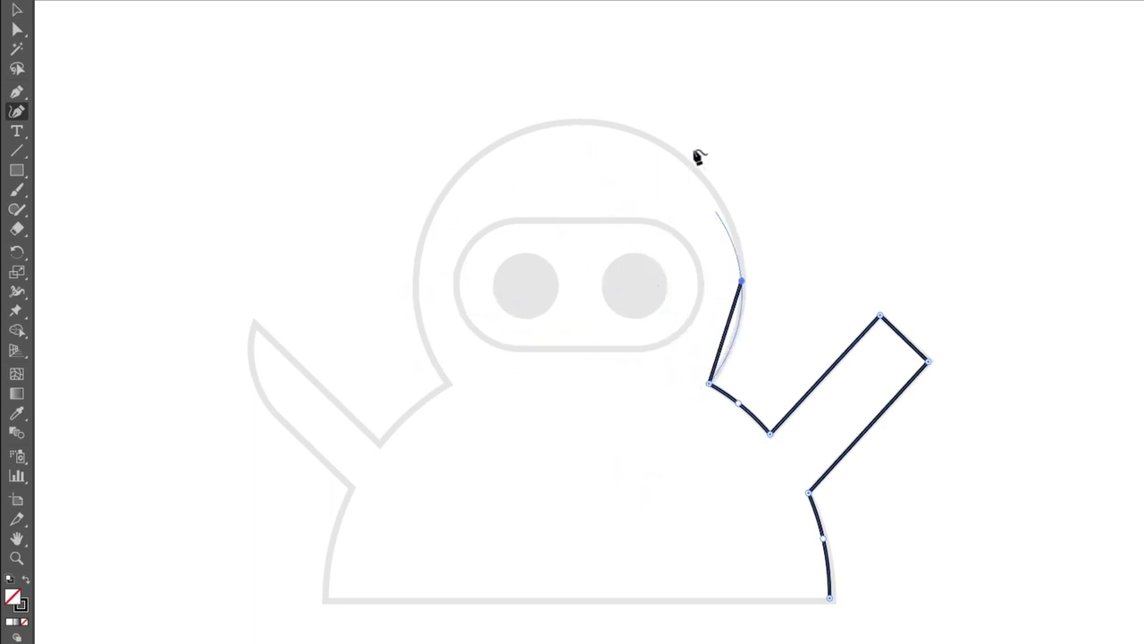
click(573, 122)
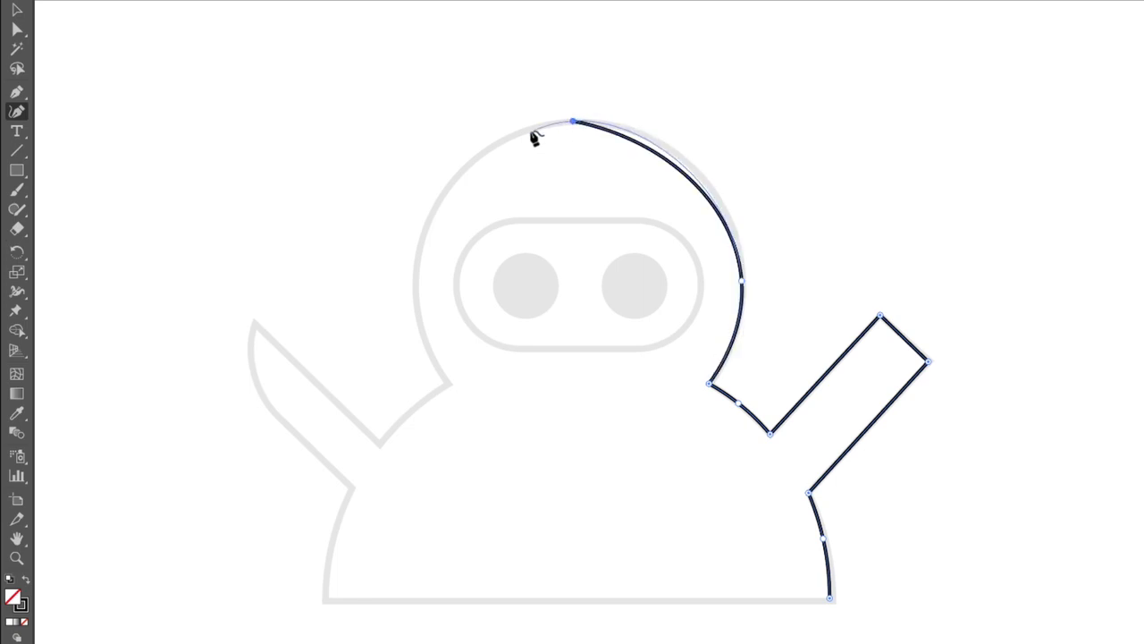
click(415, 284)
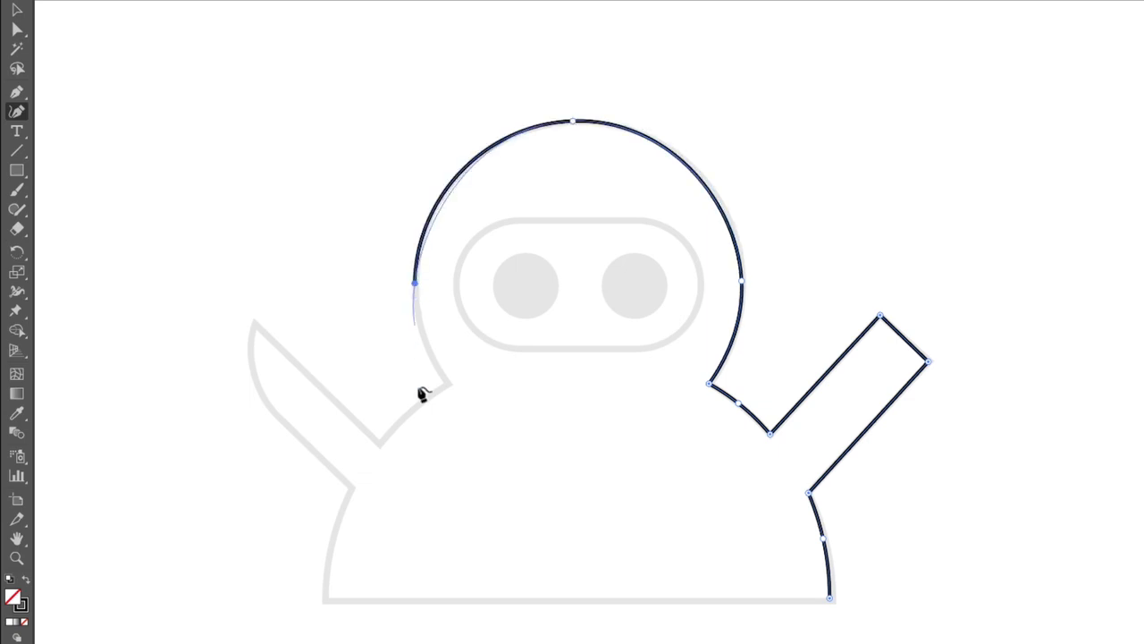
click(449, 383)
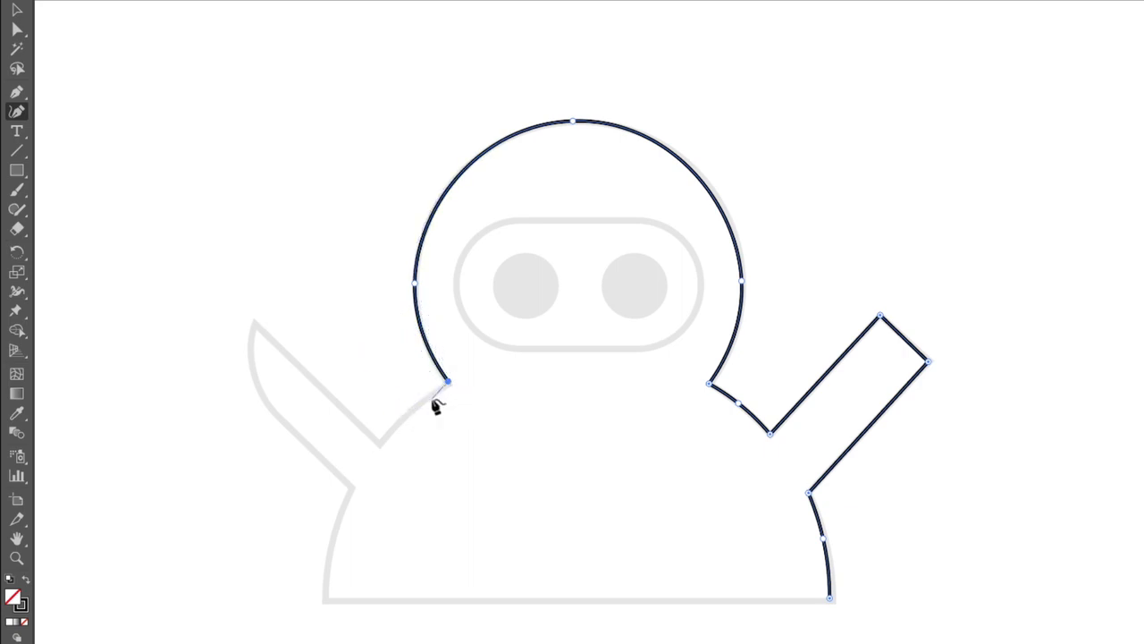
- Trace the curved left shoulder, the left arm's straight upper edge to its pointed tip, and the curved outer edge below the tip
click(410, 405)
click(379, 445)
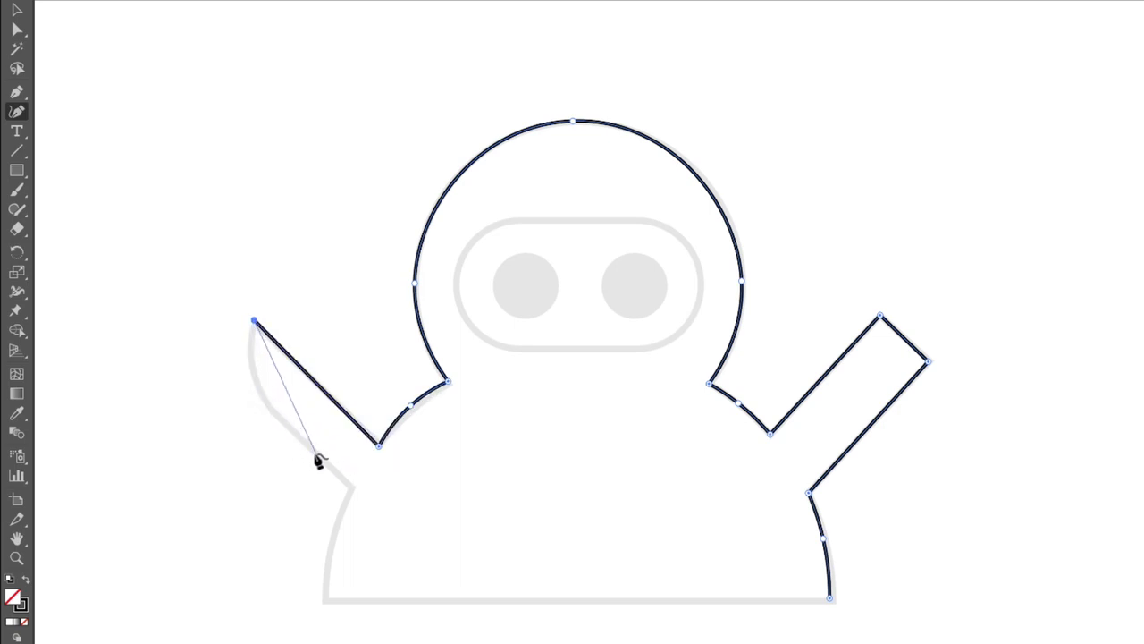
click(252, 362)
click(279, 418)
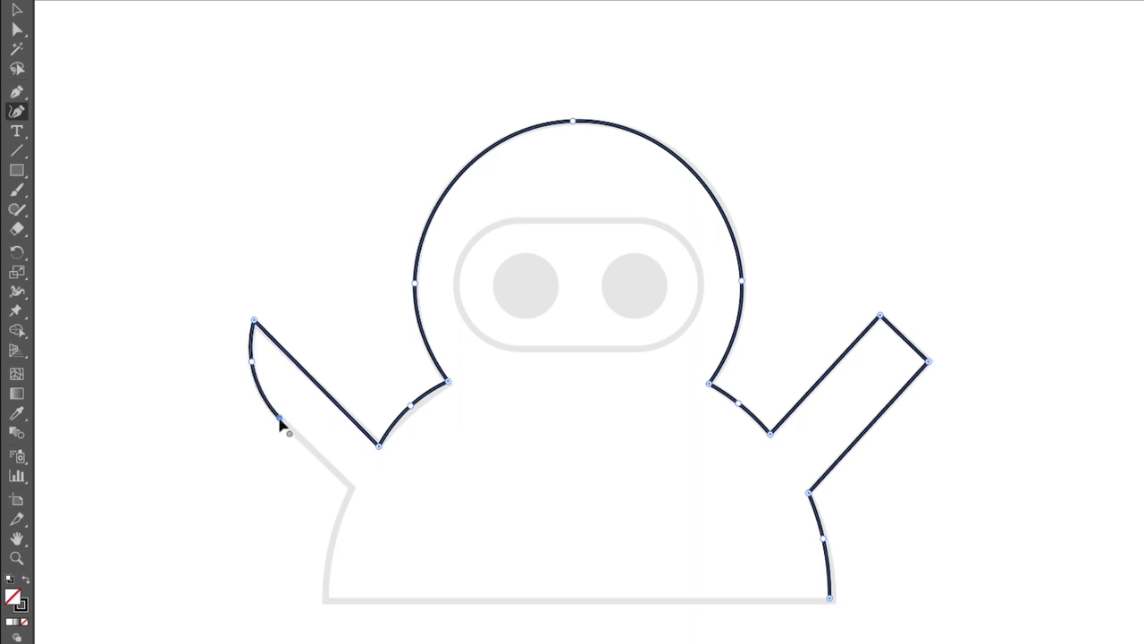
- Trace the left arm's straight lower edge and the body's curved left side, and close the outline along the straight base
click(351, 486)
click(330, 540)
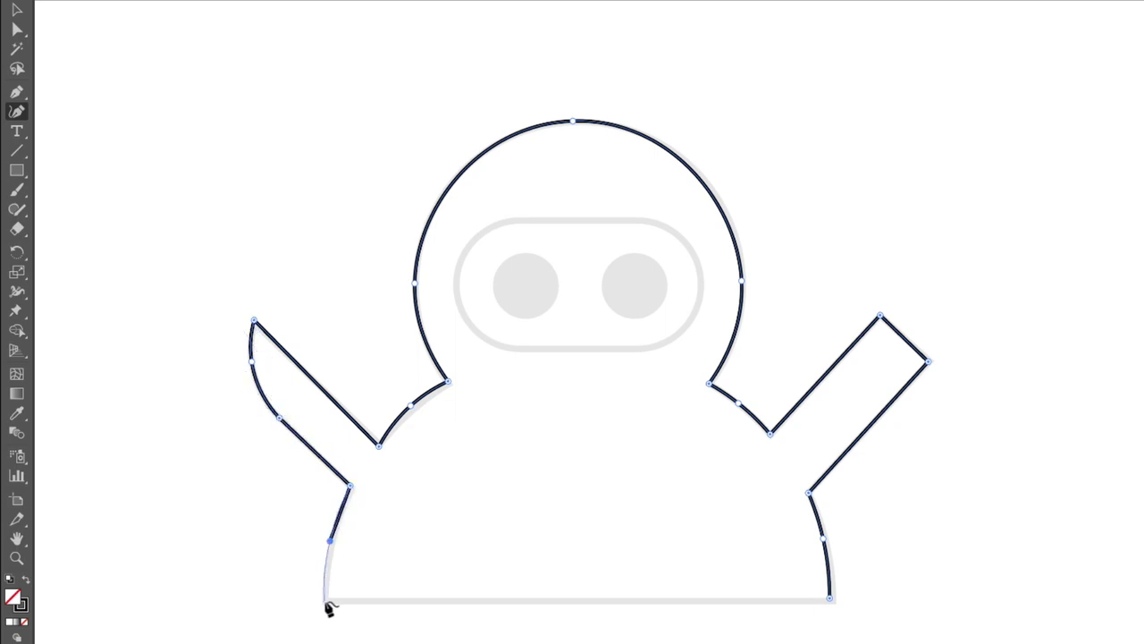
click(326, 601)
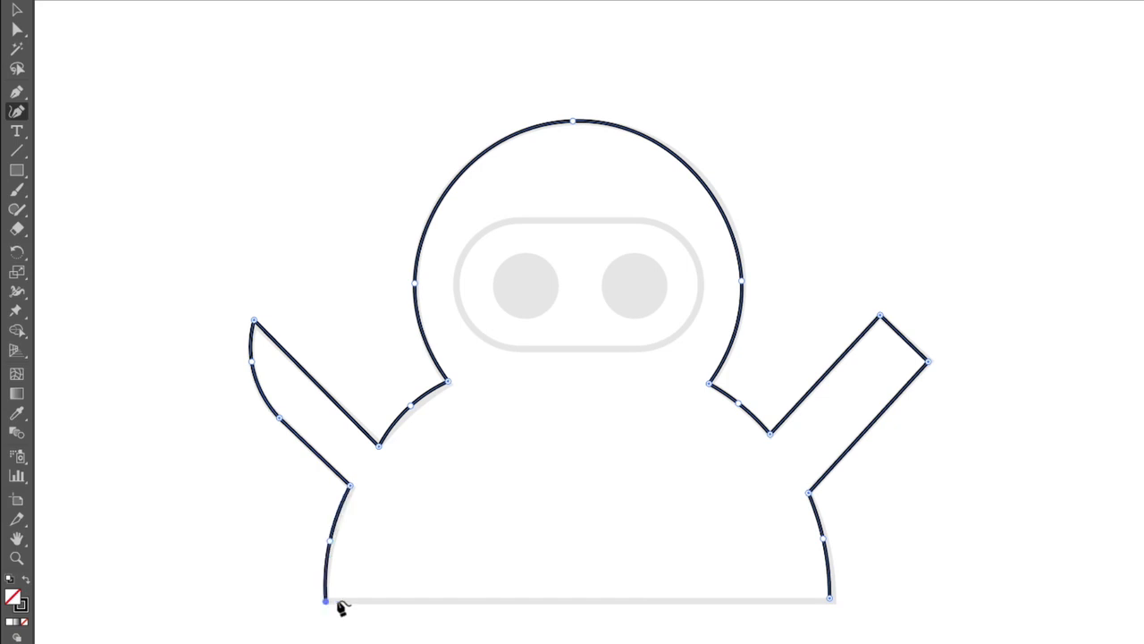
click(830, 600)
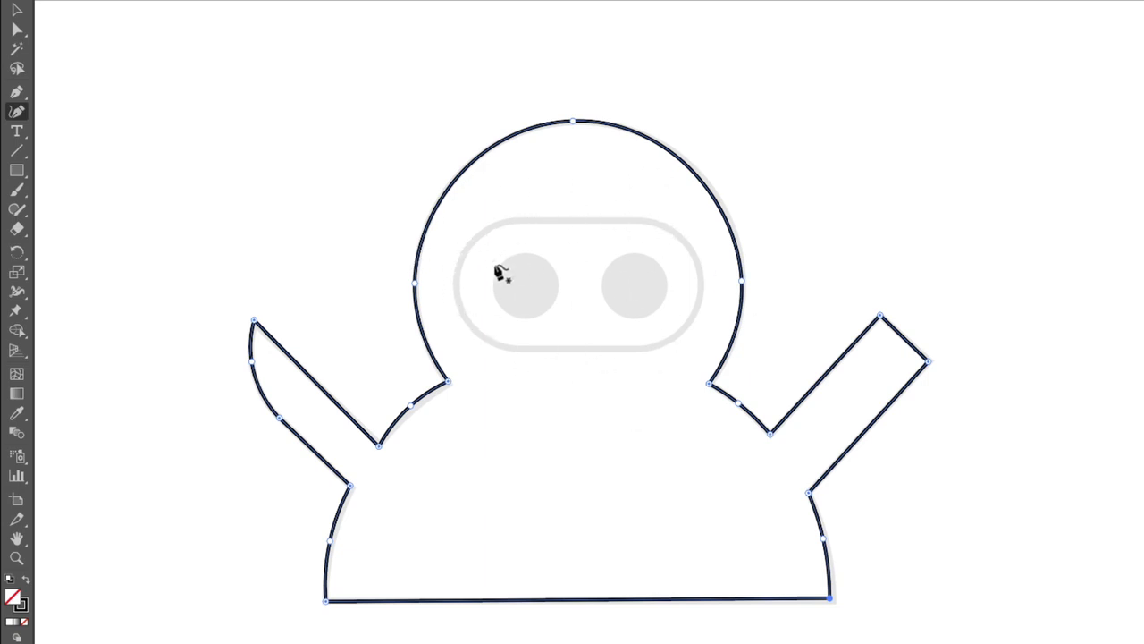
- Trace the masked character's right eye as a closed circle with smooth points around the template circle
click(635, 254)
click(664, 283)
click(634, 316)
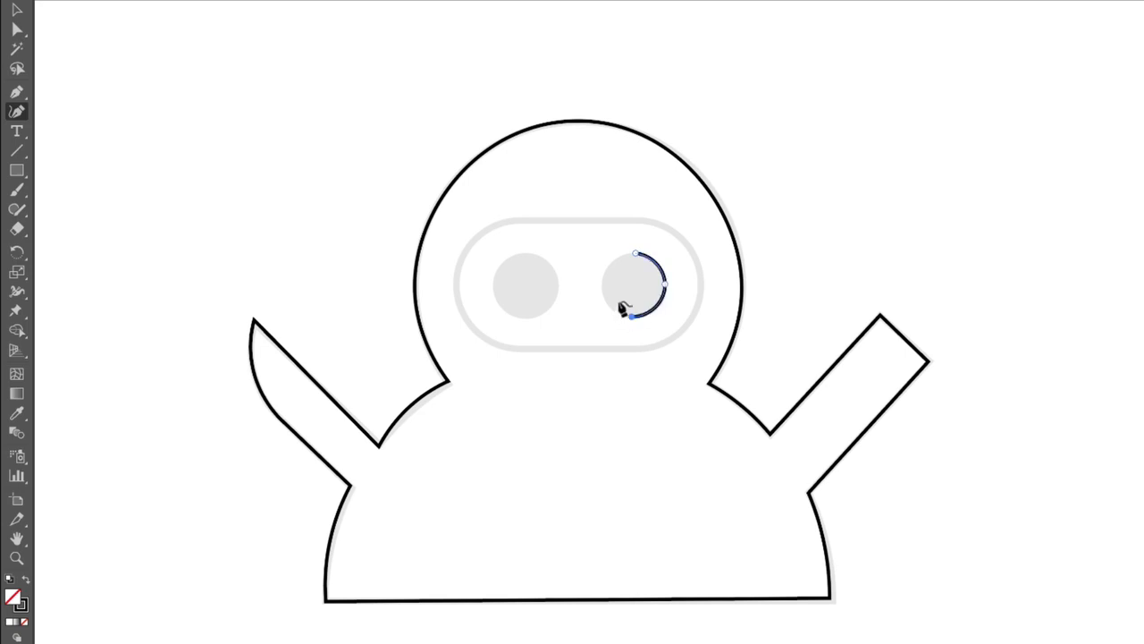
click(604, 284)
click(627, 256)
click(634, 254)
- Trace the masked character's left eye as a closed circle with four smooth points
click(523, 254)
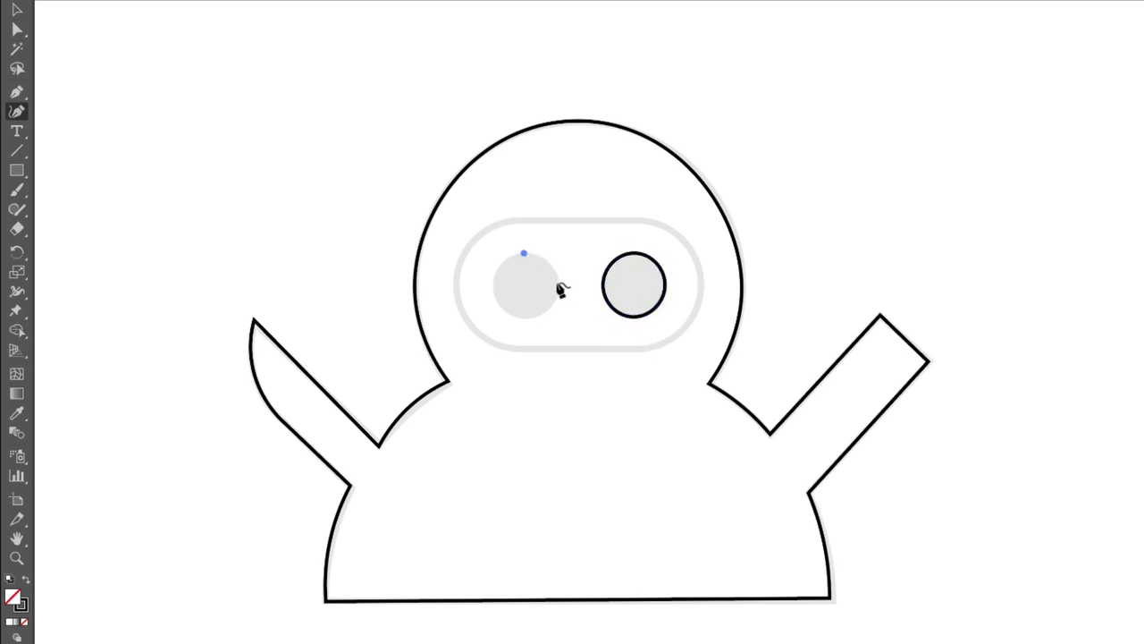
click(557, 284)
click(525, 318)
click(493, 284)
click(524, 254)
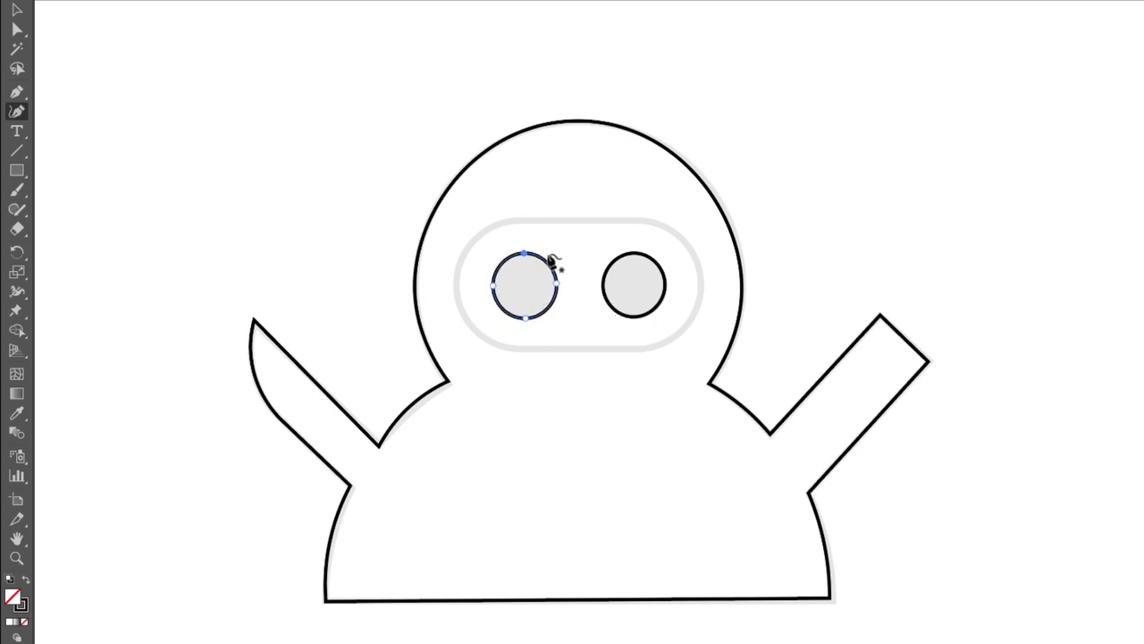
- Trace the closed mask opening around the eyes with straight upper and lower edges and rounded ends, and deselect it
click(698, 292)
click(638, 218)
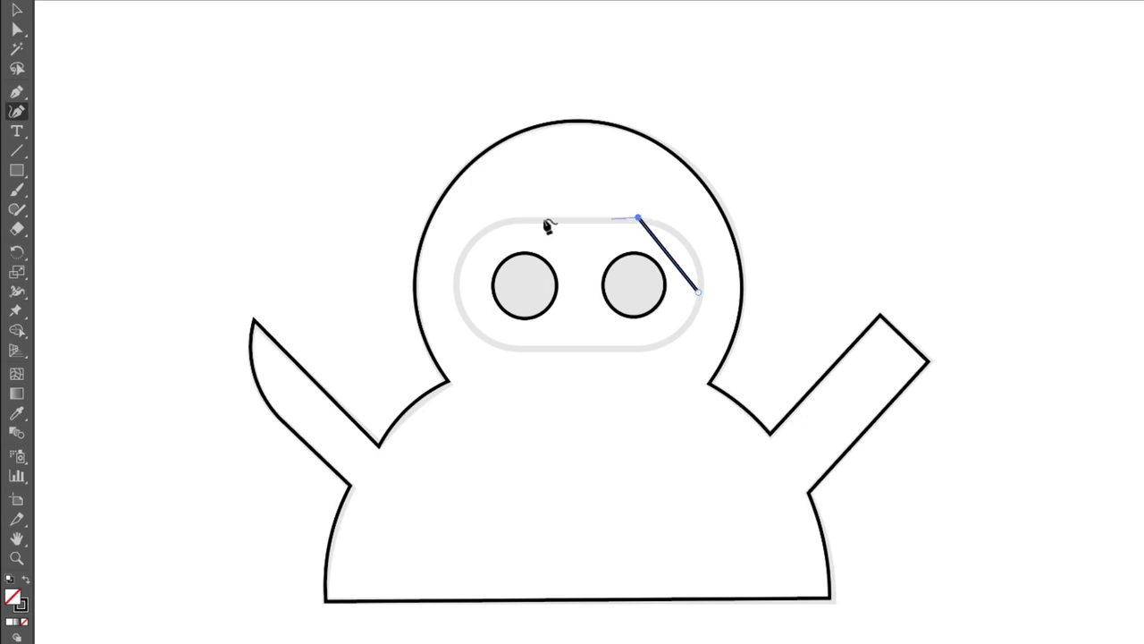
click(518, 218)
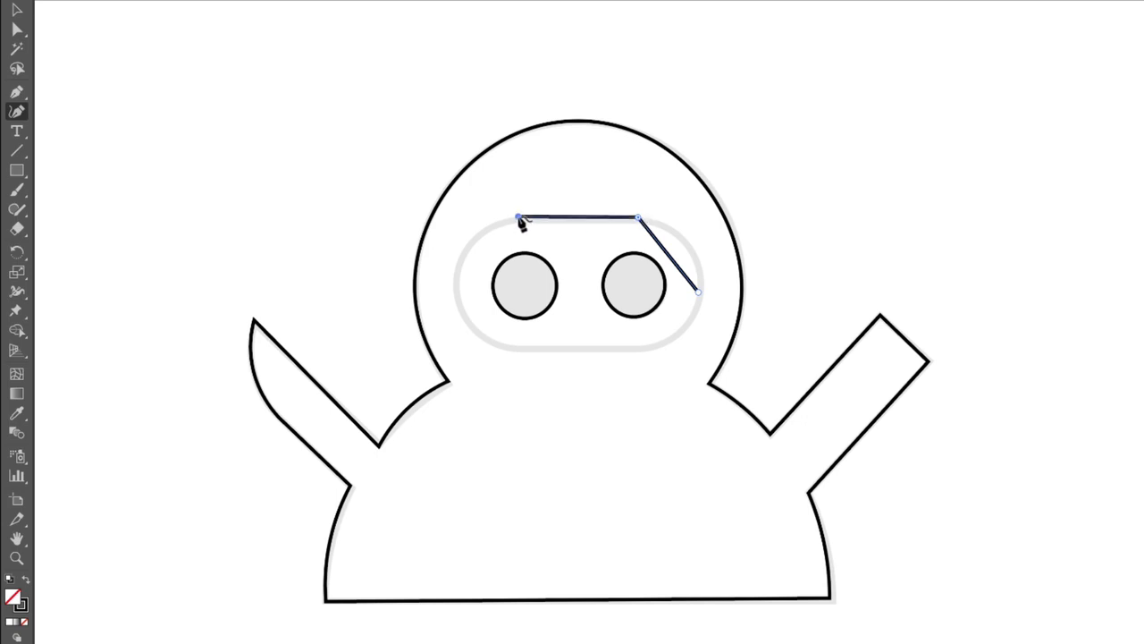
click(457, 288)
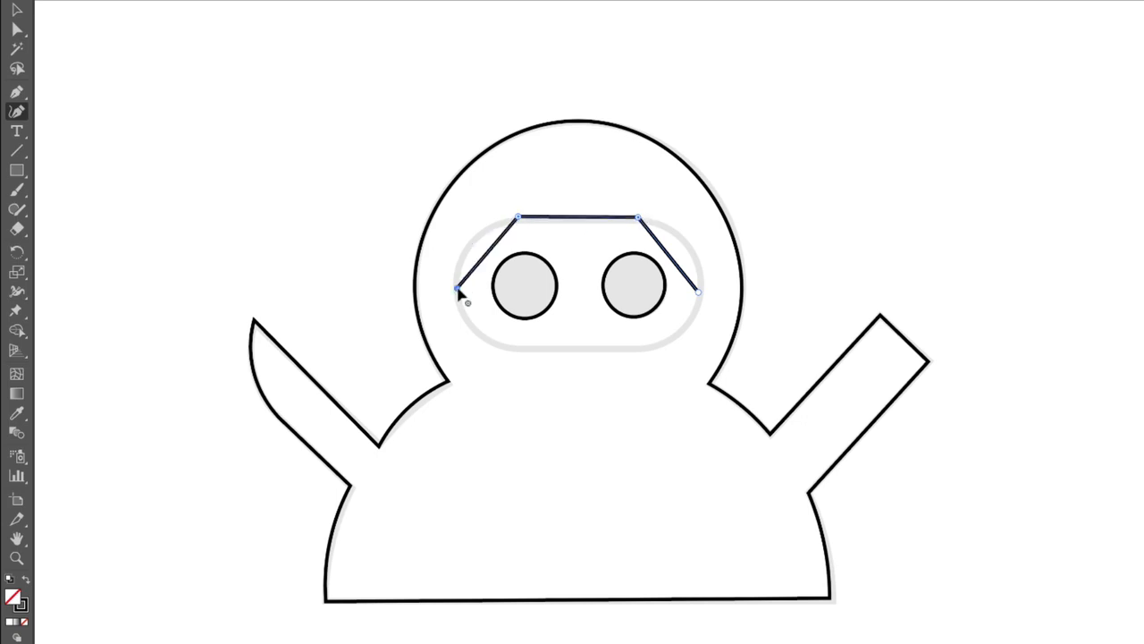
click(516, 346)
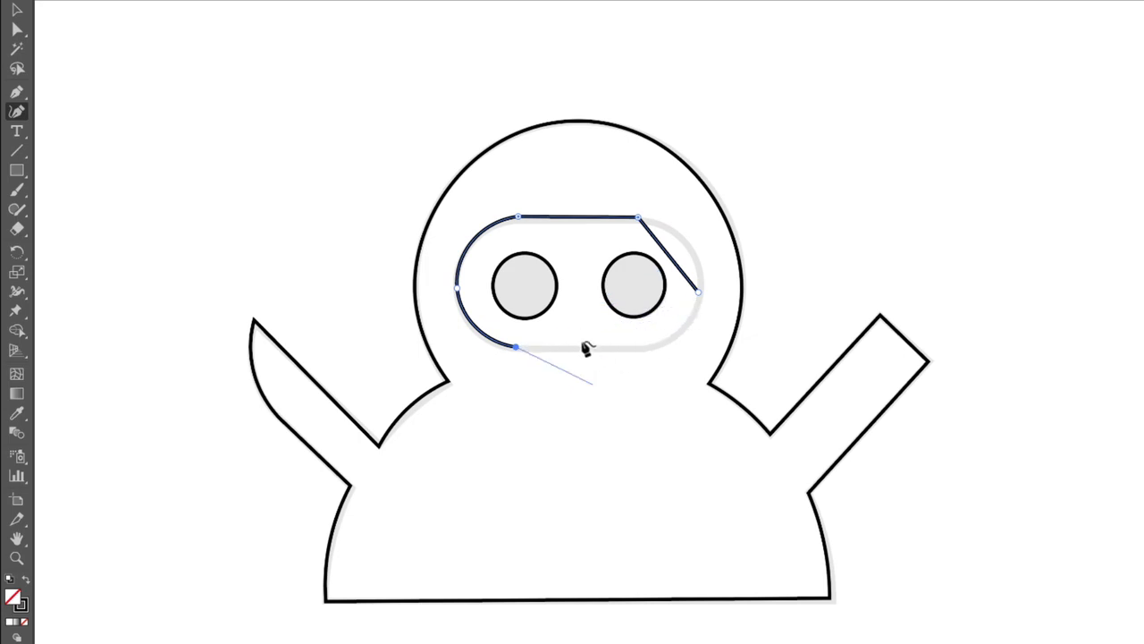
click(643, 348)
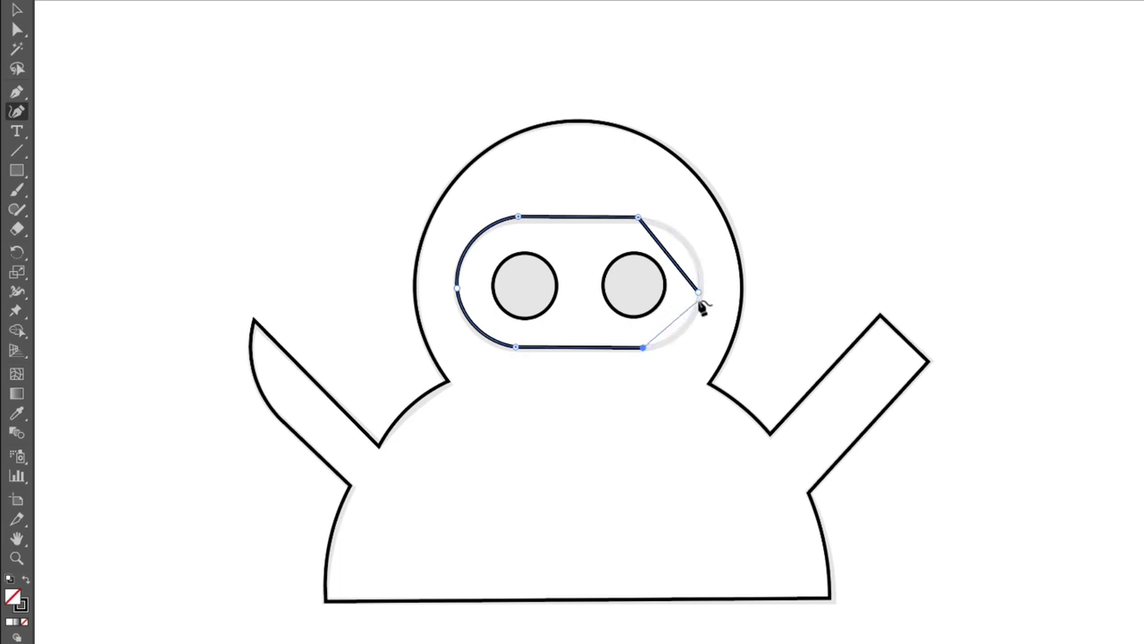
click(699, 292)
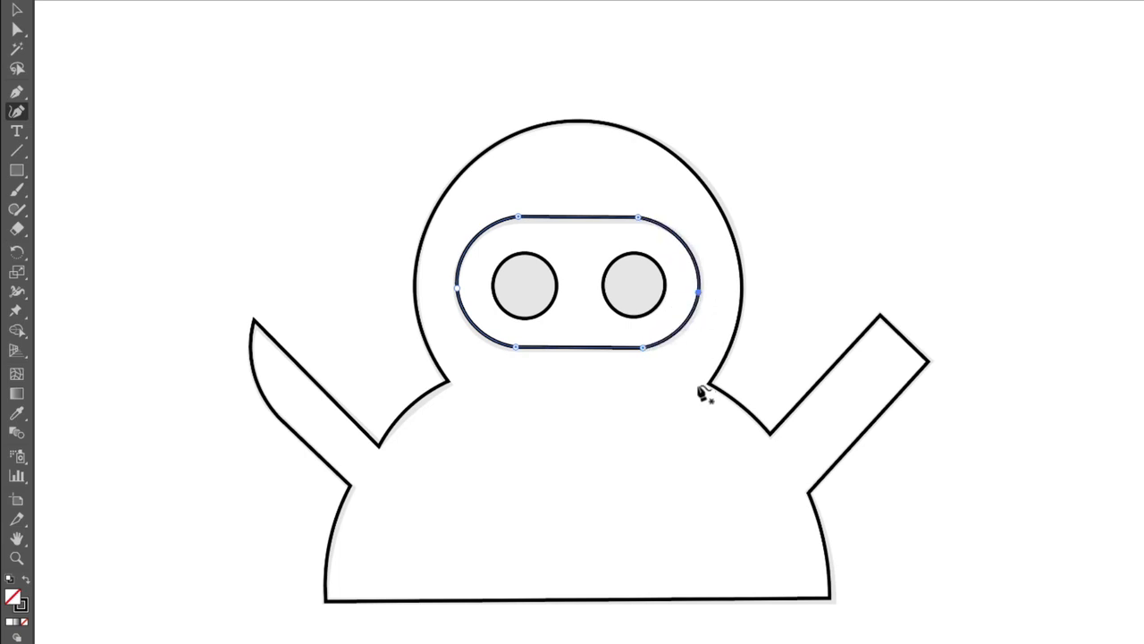
click(17, 9)
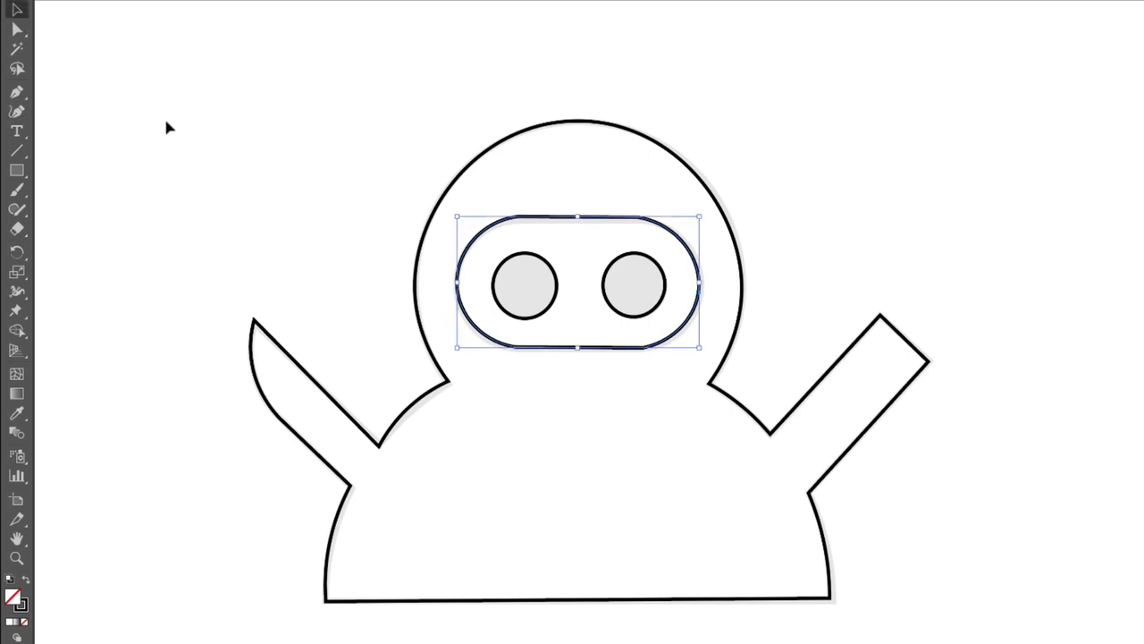
click(166, 128)
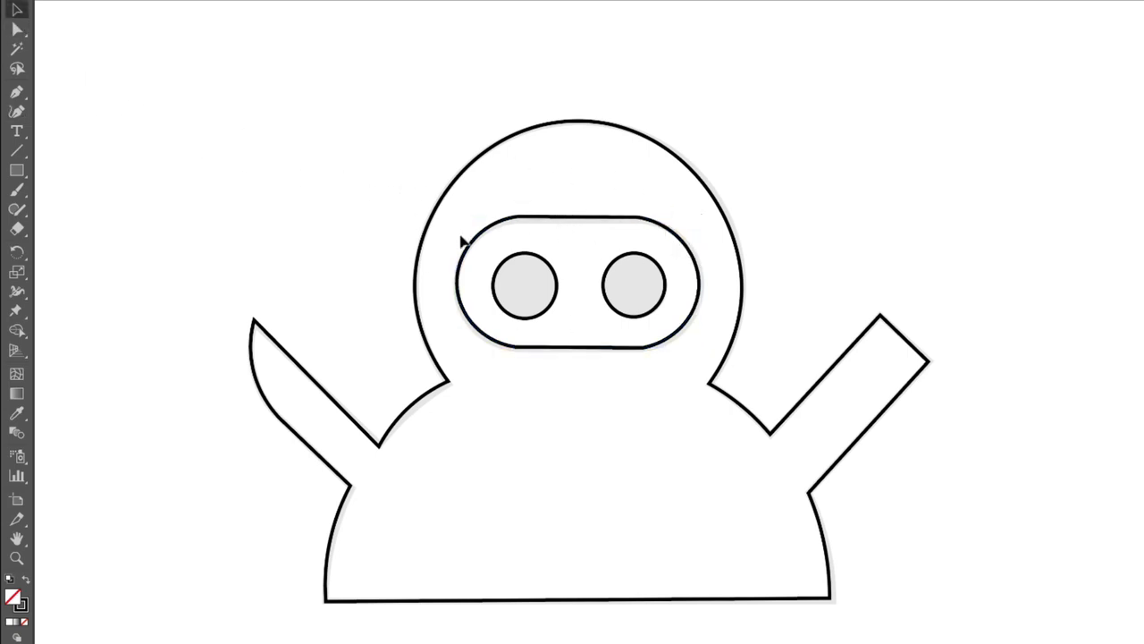
- Try building a pill shape beside the head from a rectangle with fully rounded corners, and delete it
drag(16, 170, 84, 174)
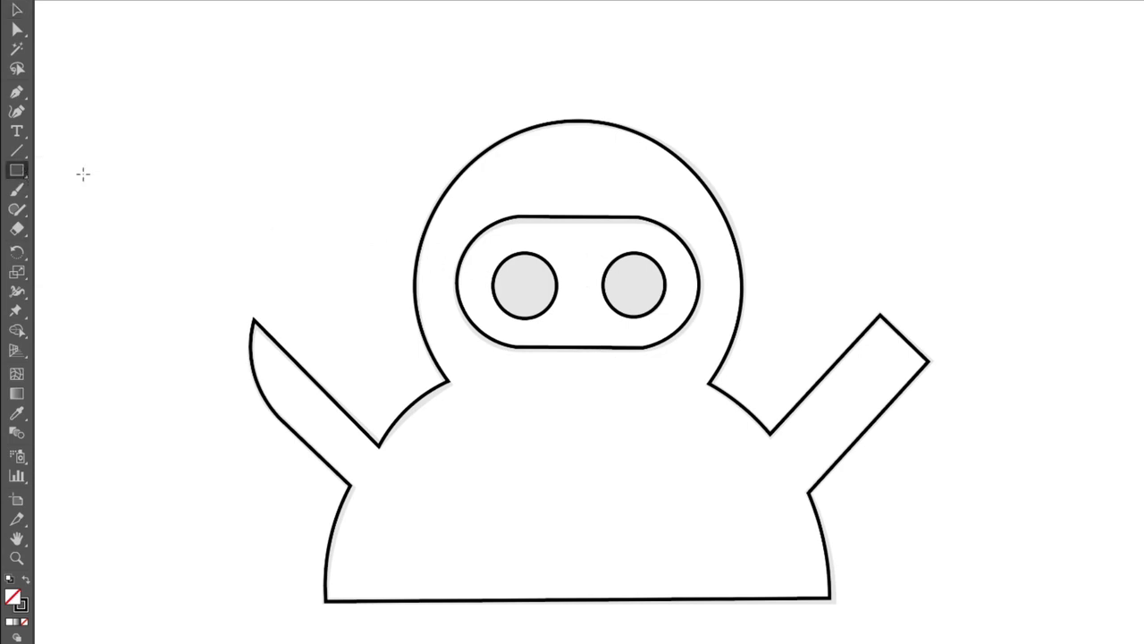
mouse_move(139, 71)
mouse_down()
mouse_move(277, 179)
mouse_move(407, 186)
mouse_up()
click(18, 11)
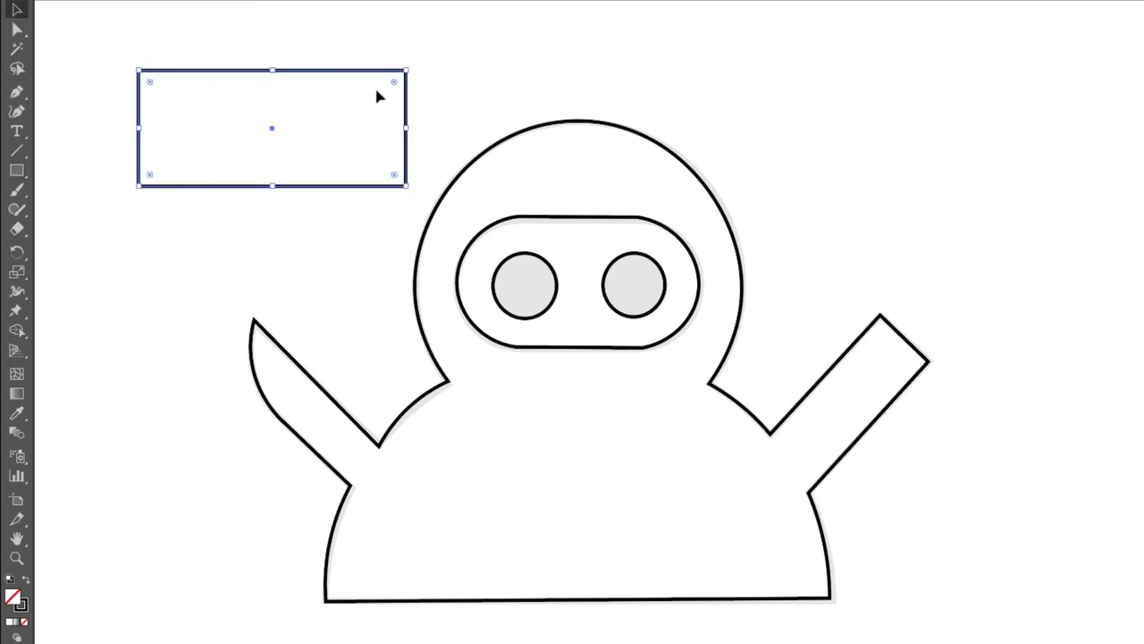
drag(396, 87, 205, 161)
click(255, 253)
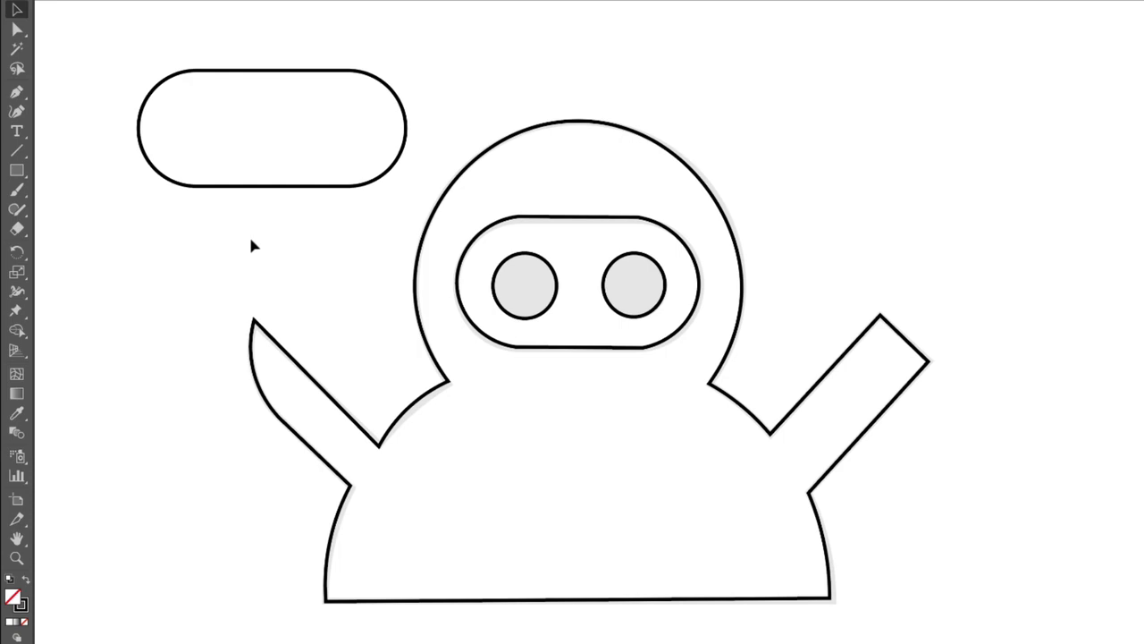
drag(252, 32, 326, 201)
key(Delete)
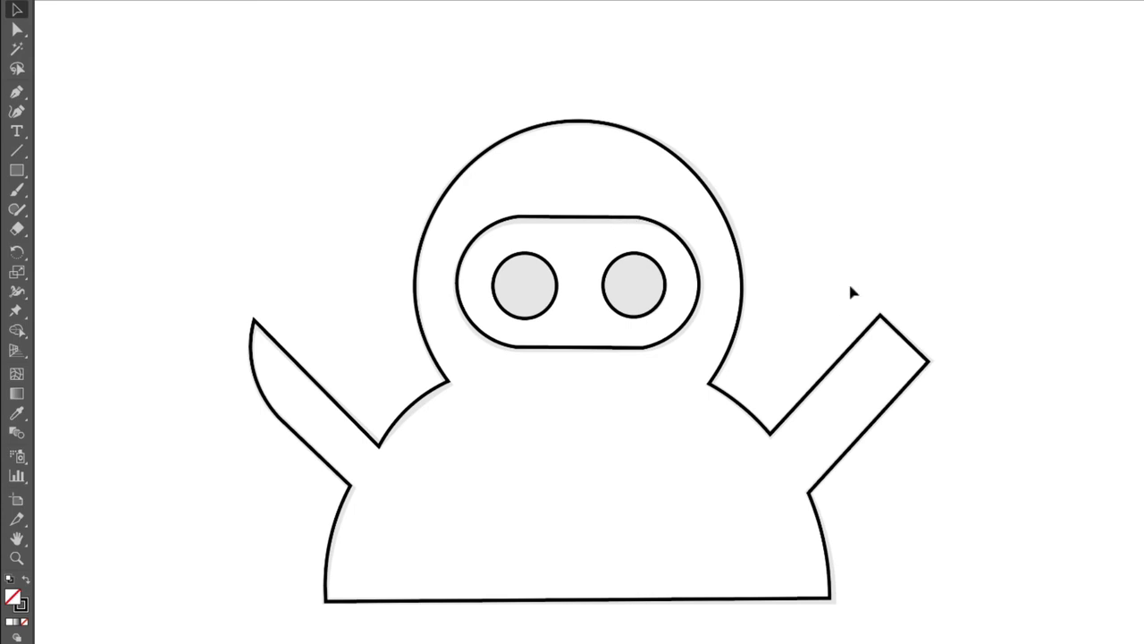
drag(884, 348, 329, 365)
drag(721, 332, 423, 331)
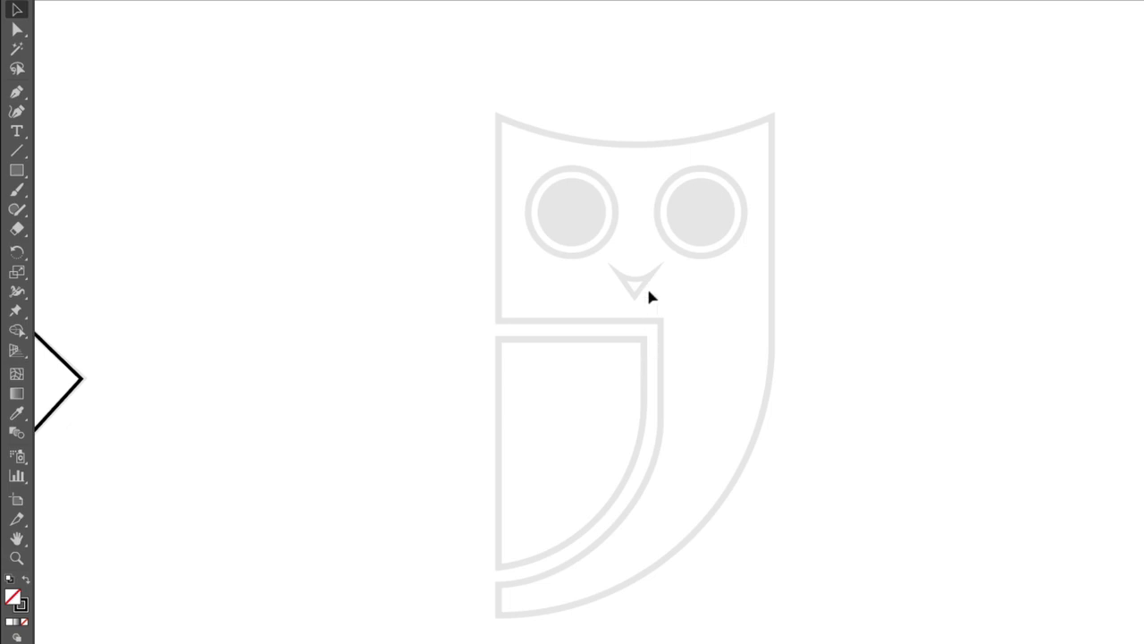
key(ctrl+0)
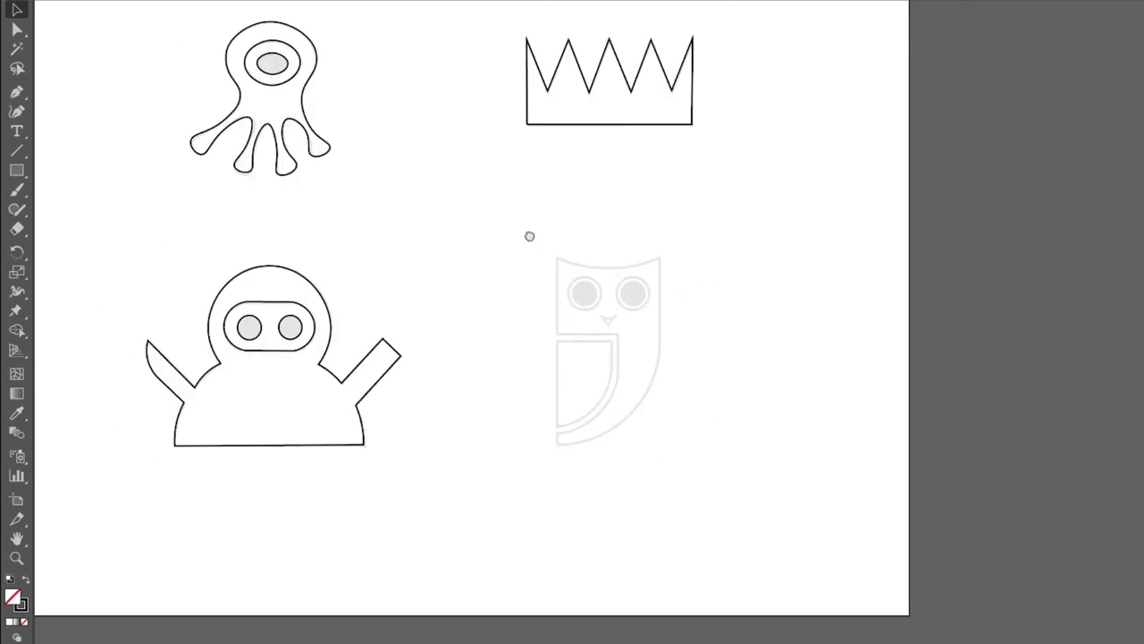
drag(531, 236, 630, 384)
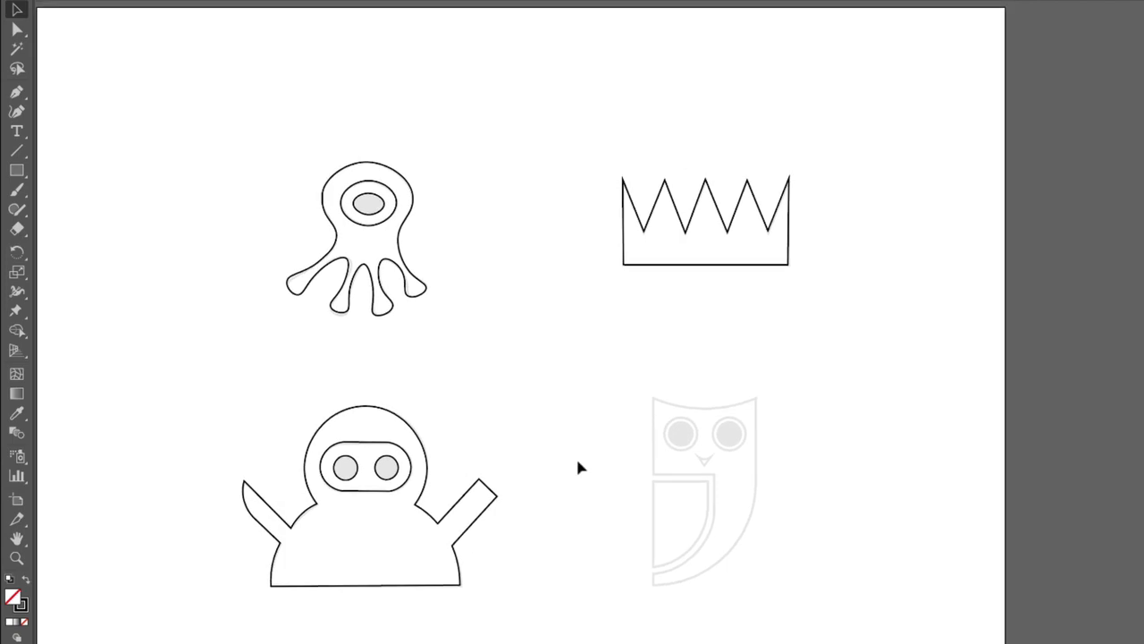